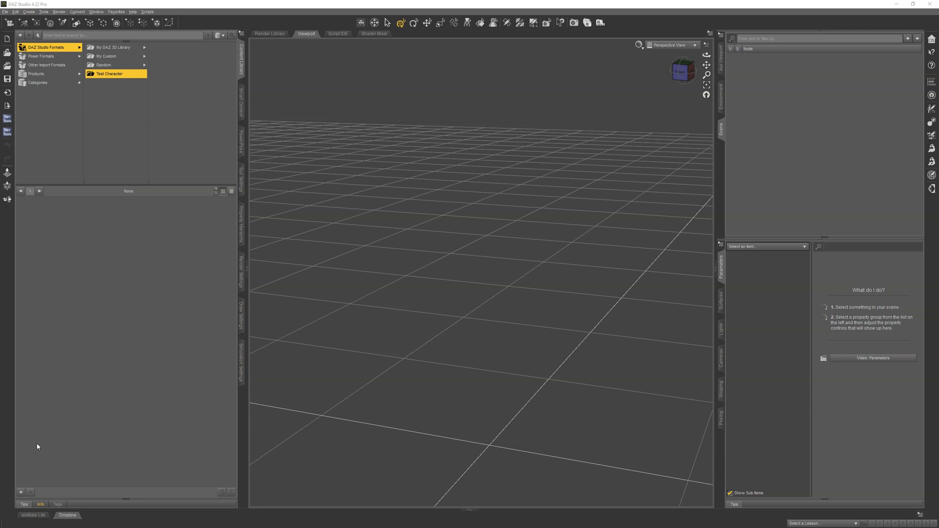
Load the Victoria 9 figure from the Smart Content figures into the empty scene
click(242, 103)
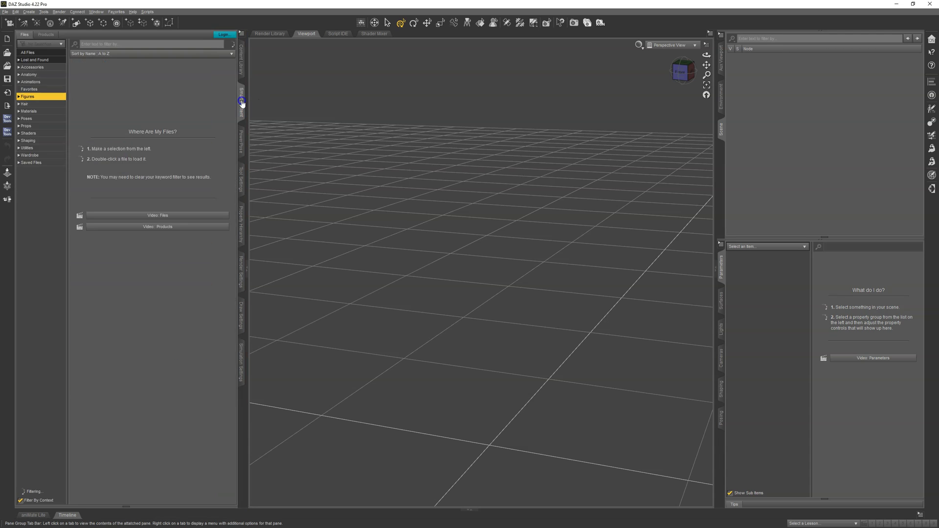
scroll(228, 122, down, 10)
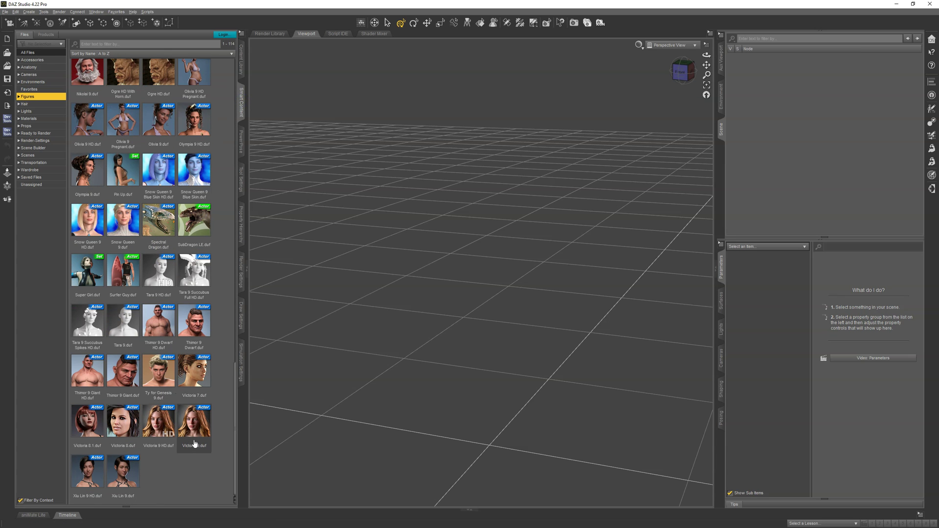
double_click(194, 429)
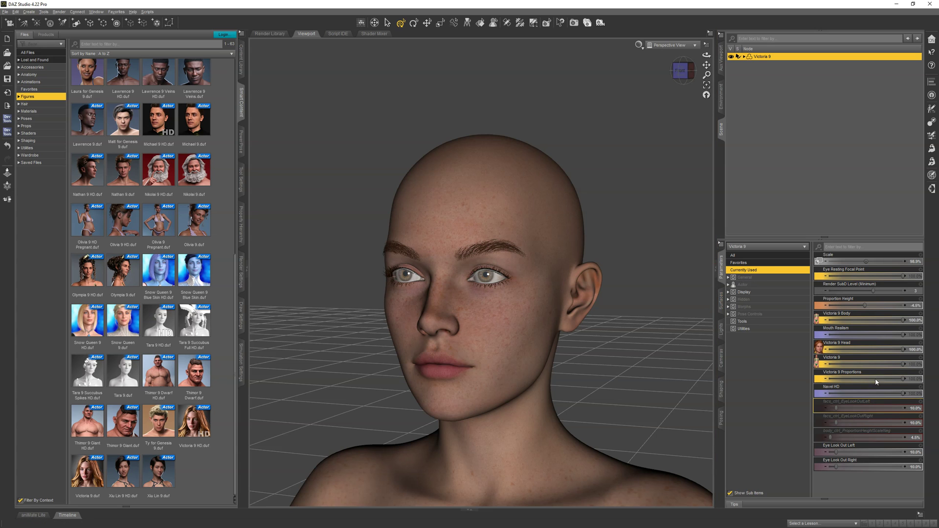
Set the Victoria 9 and Victoria 9 Proportions morphs to 0% and refresh the list of currently used parameters
drag(876, 365, 798, 368)
drag(864, 380, 797, 381)
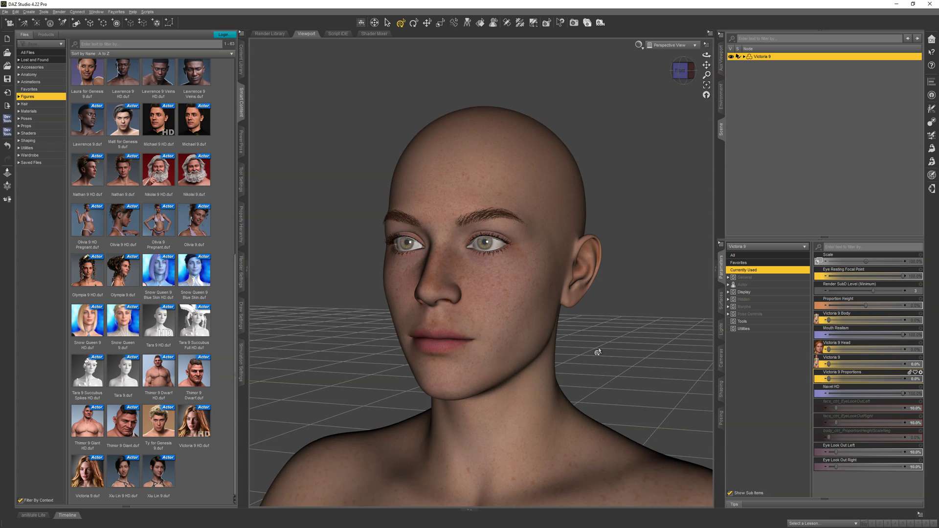
click(742, 270)
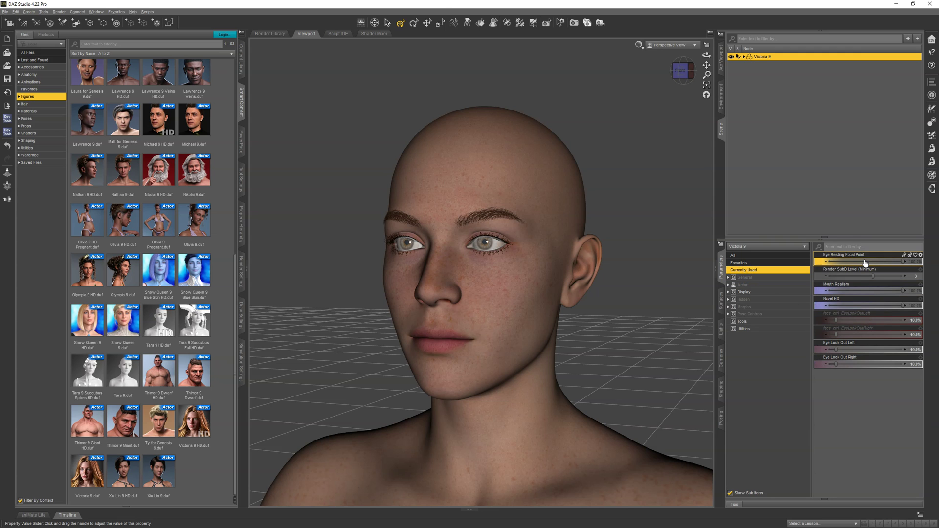
mouse_move(865, 263)
Rename the Victoria 9 figure in the scene as JD My Character
double_click(762, 58)
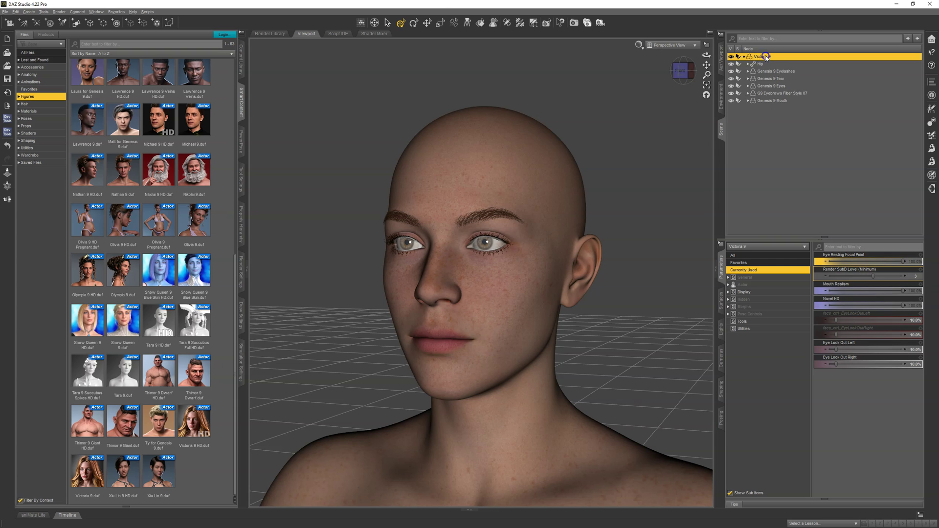
double_click(765, 58)
click(766, 57)
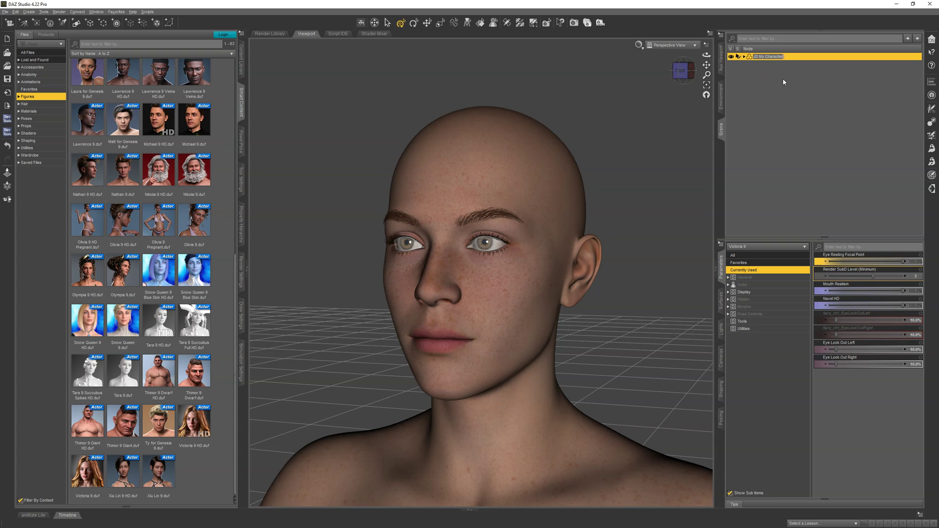
key(Return)
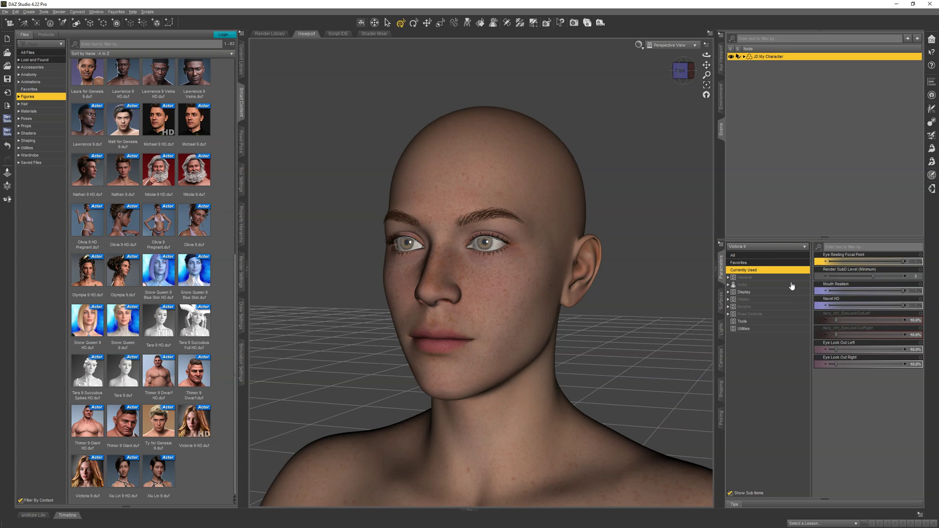
Examine the figure's mesh resolution parameters, including the render SubD level
click(738, 278)
click(759, 308)
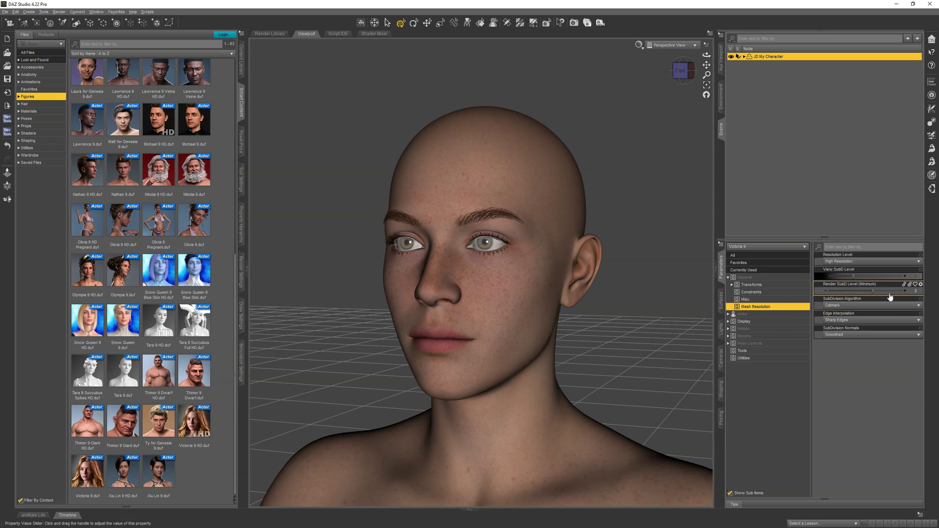
mouse_move(890, 295)
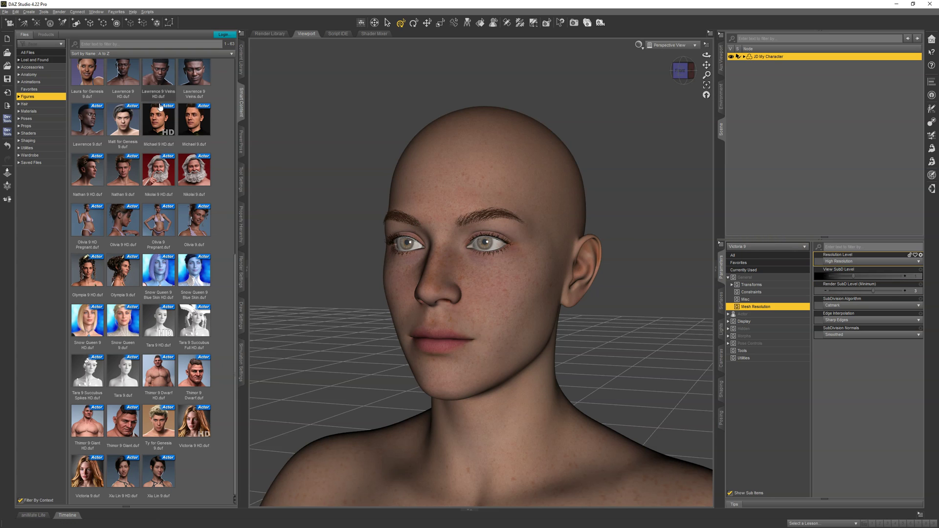
Apply the Angela 9 All MAT material preset from the feminine Iray materials to the figure
click(32, 112)
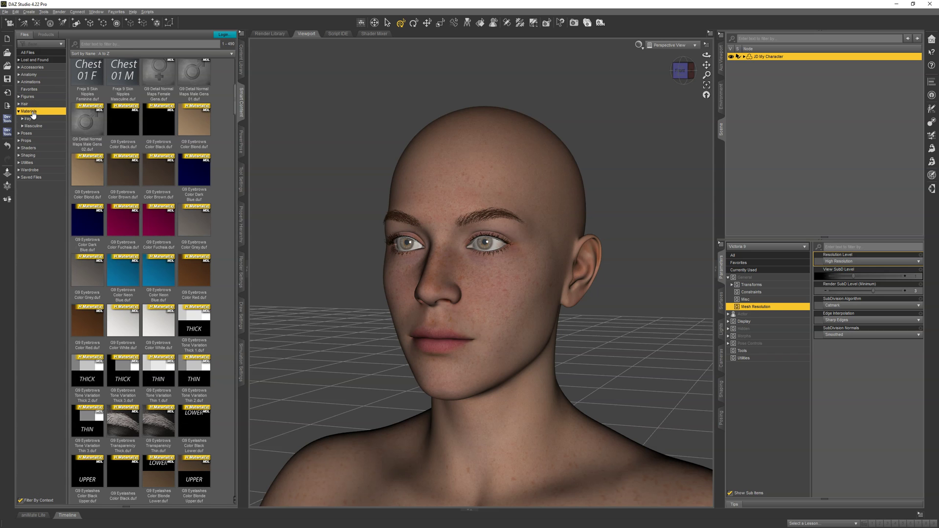
click(29, 119)
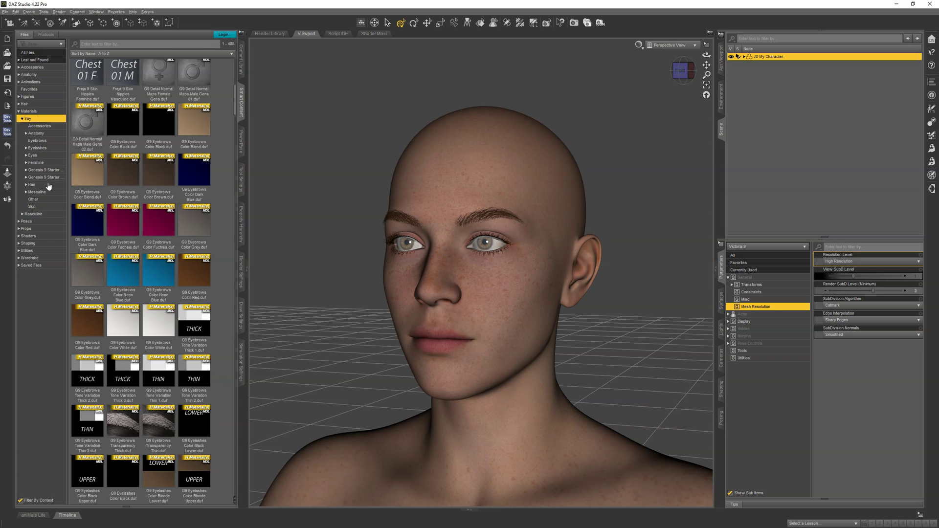
click(35, 162)
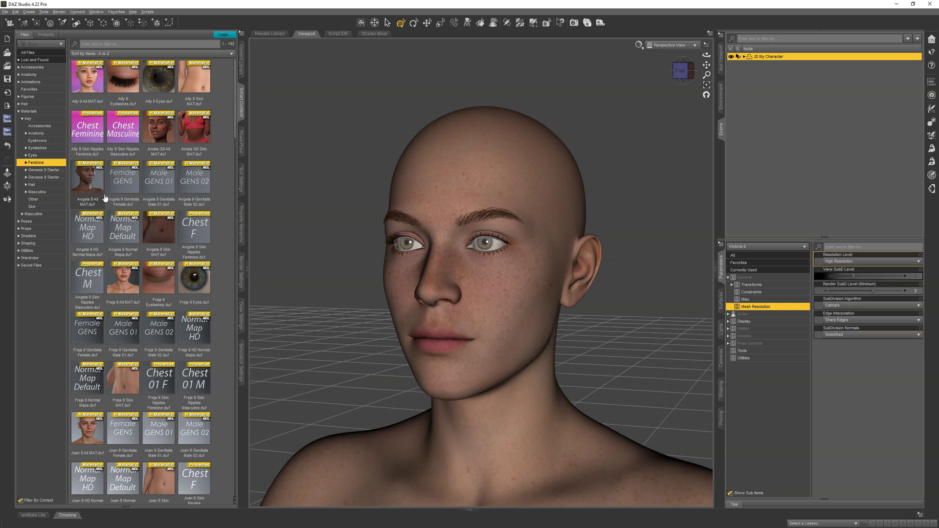
click(86, 182)
double_click(85, 183)
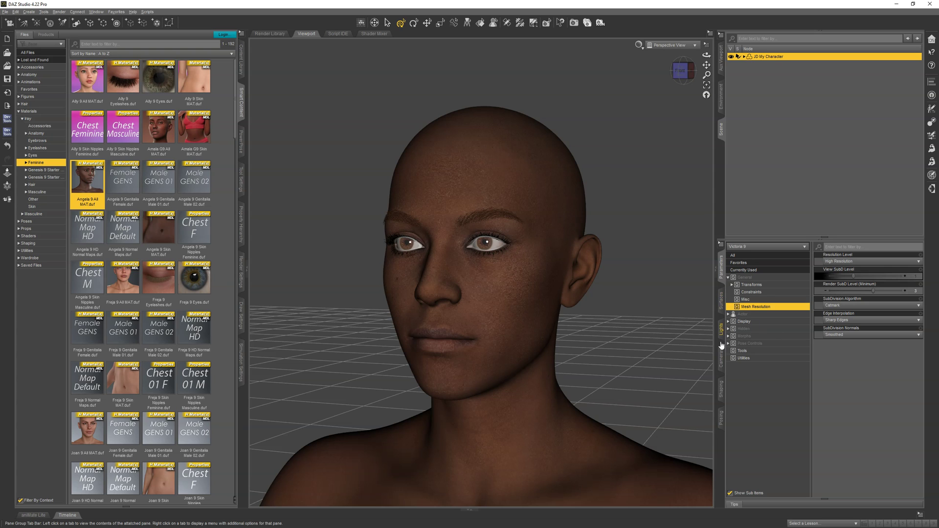
Set the Freja 9 and Freja 9 Proportions people morphs to 100% and list the currently used parameters
click(748, 315)
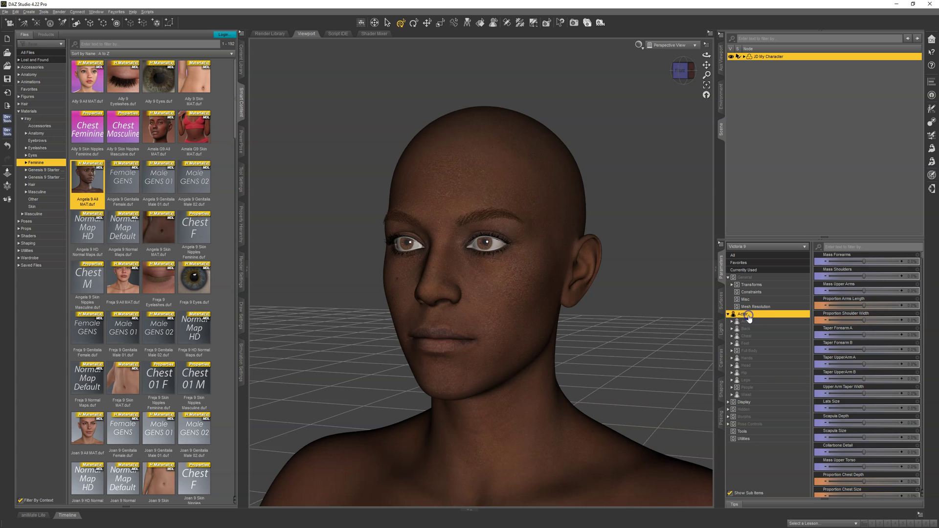
click(749, 388)
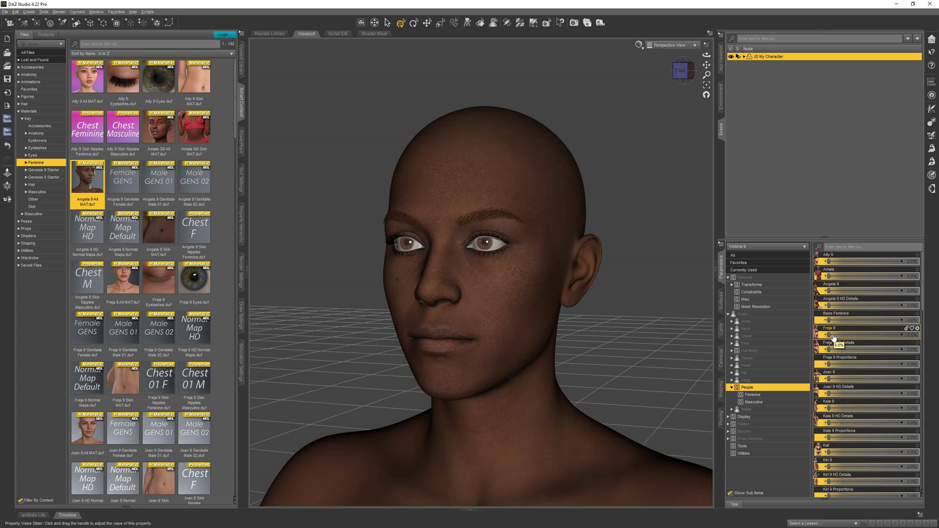
drag(834, 335, 902, 335)
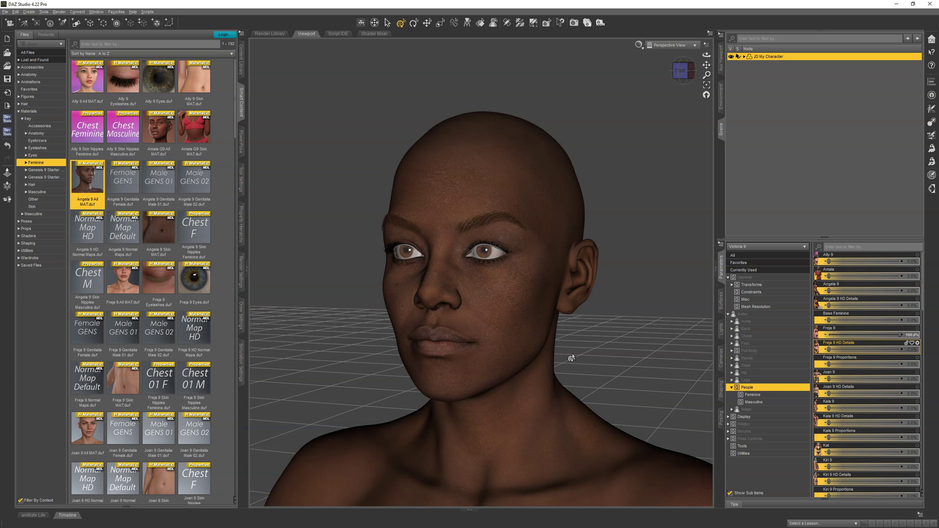
drag(834, 365, 902, 365)
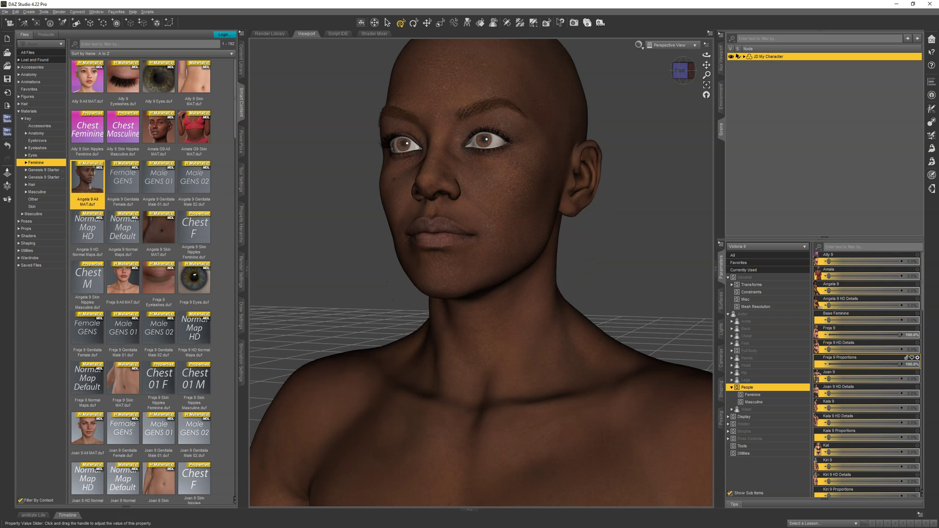
drag(707, 65, 707, 128)
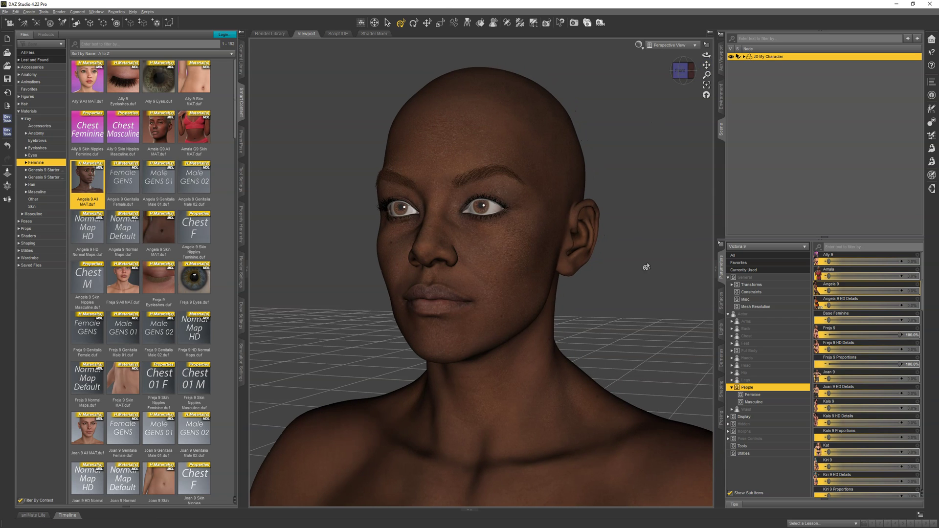
click(776, 270)
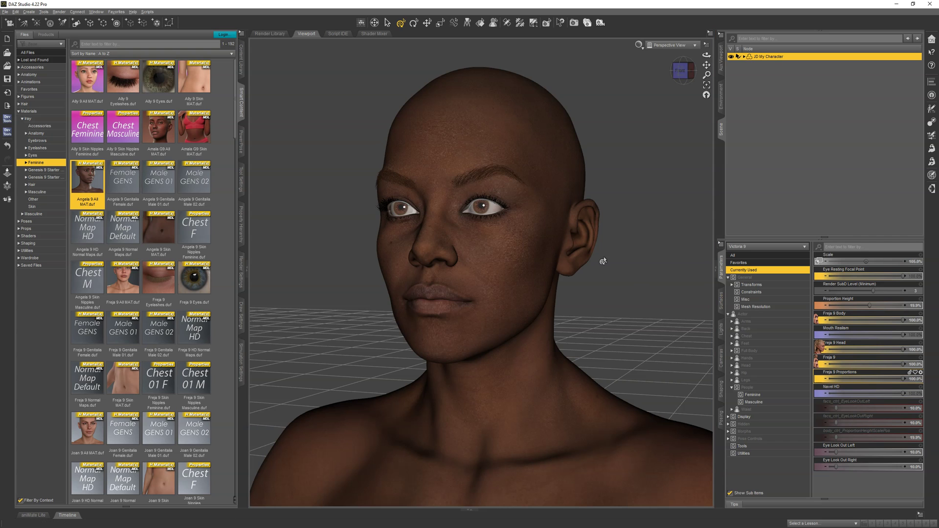
Expand the figure's sub-items and load the G9 Eyebrows Fiber Style 07 eyebrows from the Anatomy content onto it
click(744, 57)
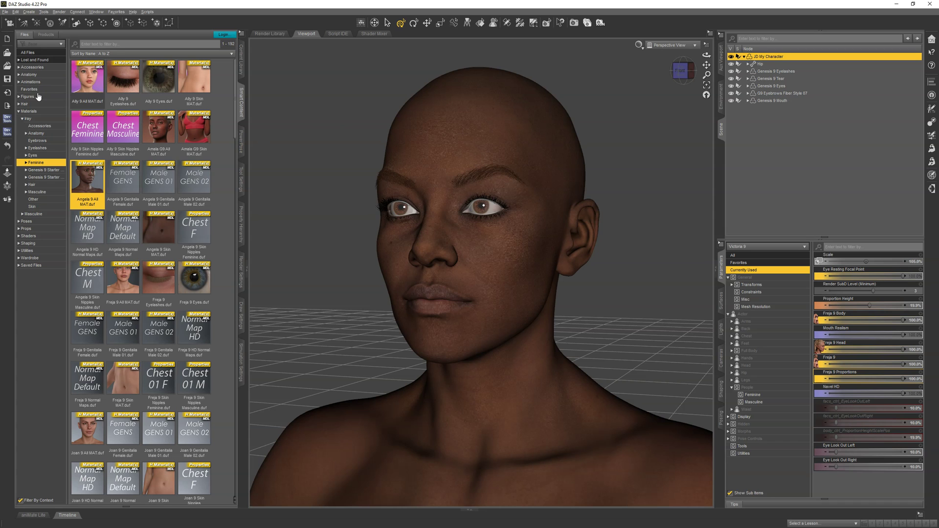
click(29, 74)
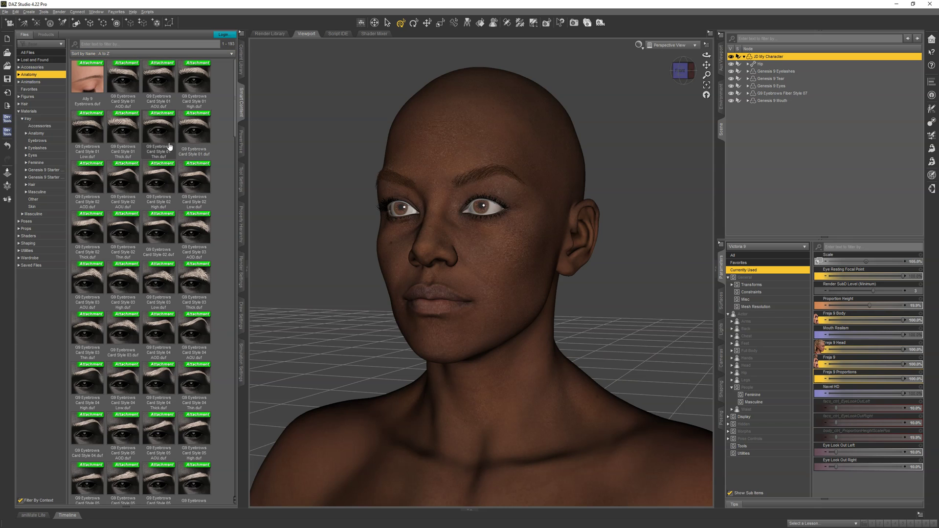
mouse_move(191, 239)
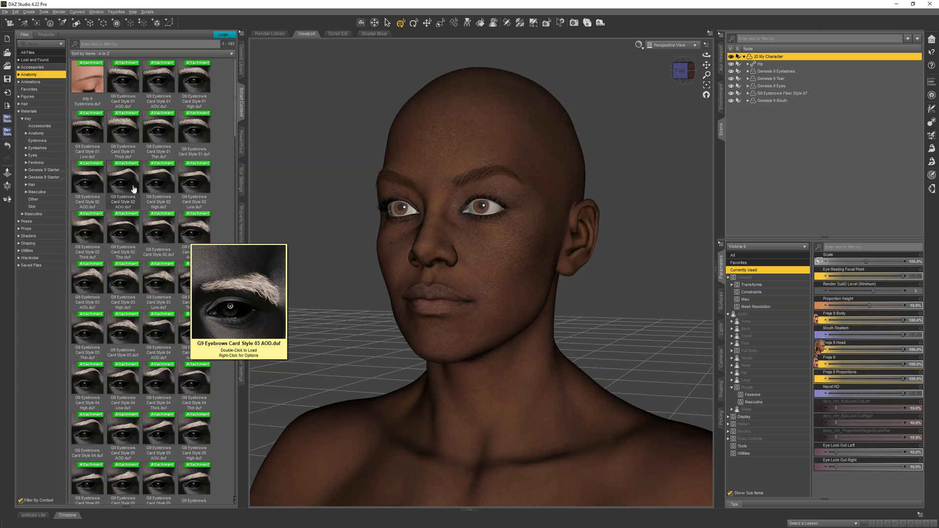
click(194, 131)
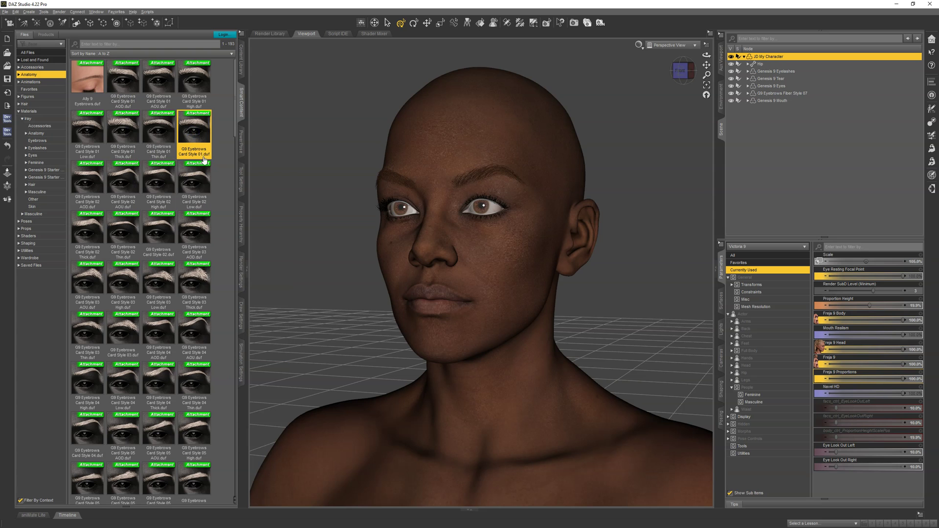
mouse_move(195, 168)
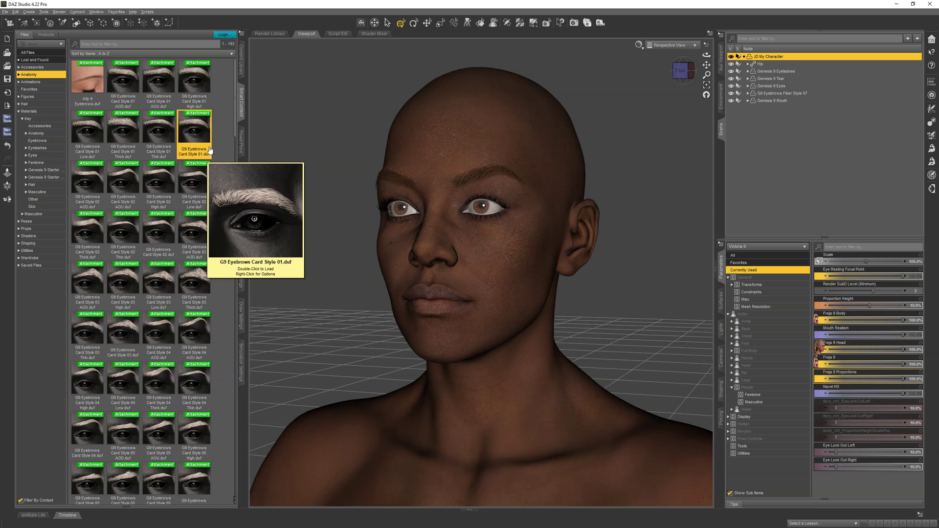
scroll(208, 149, down, 5)
mouse_move(208, 149)
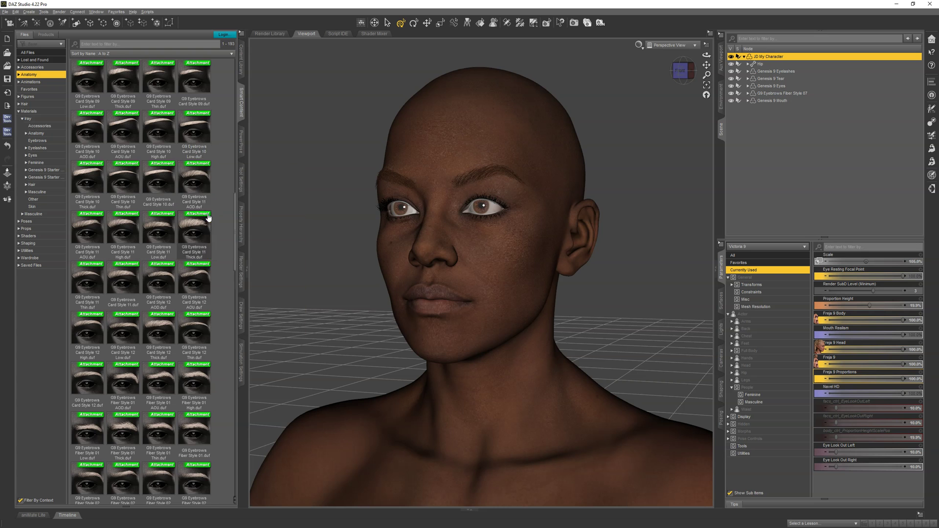
scroll(221, 211, down, 6)
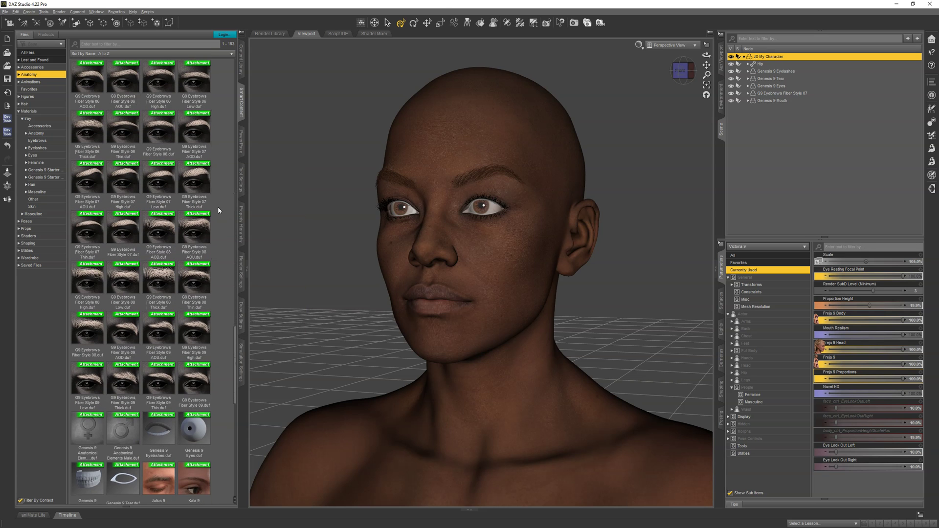
double_click(123, 231)
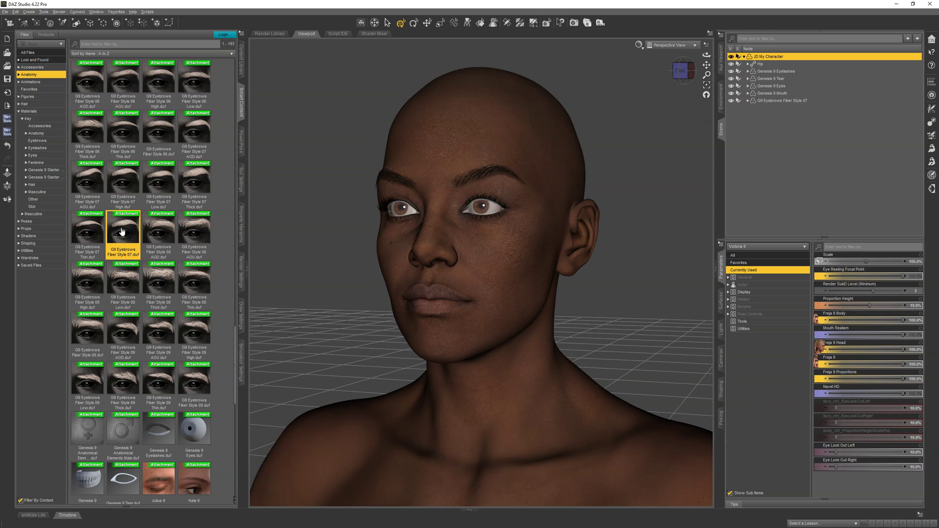
Browse to the file location of the G9 Eyebrows Fiber Style 07 asset and select its .duf file
mouse_move(141, 293)
mouse_move(127, 230)
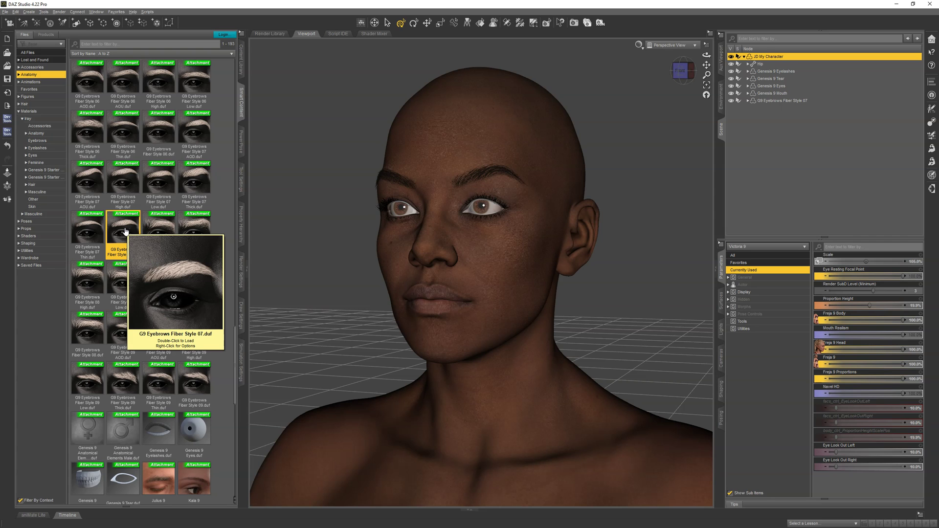
right_click(124, 231)
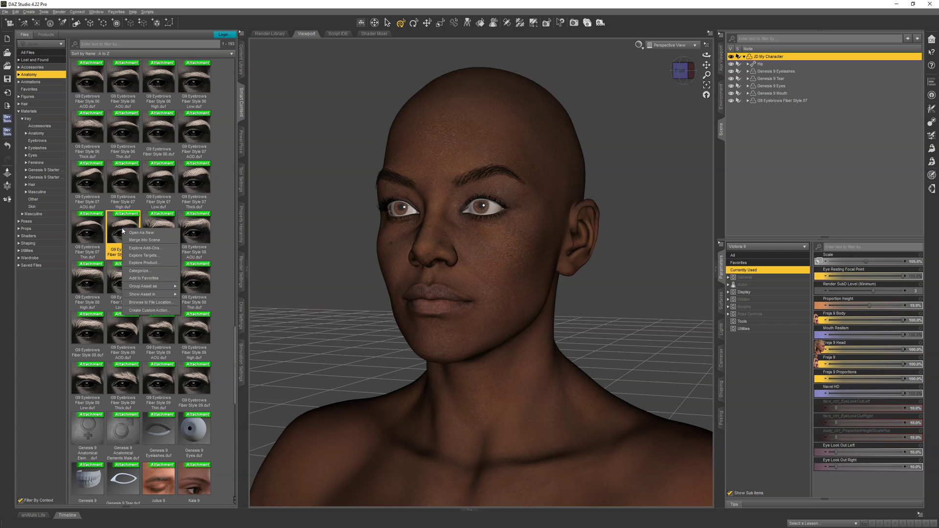
click(401, 188)
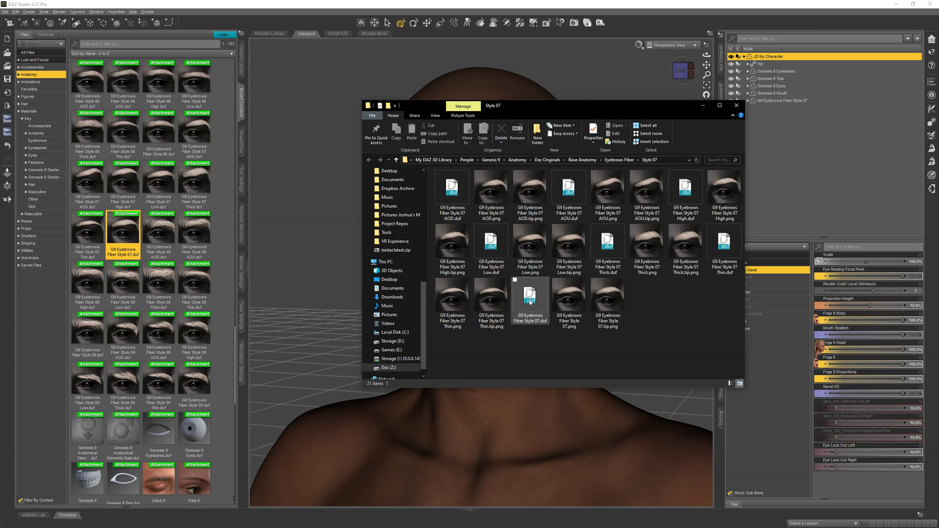
click(533, 299)
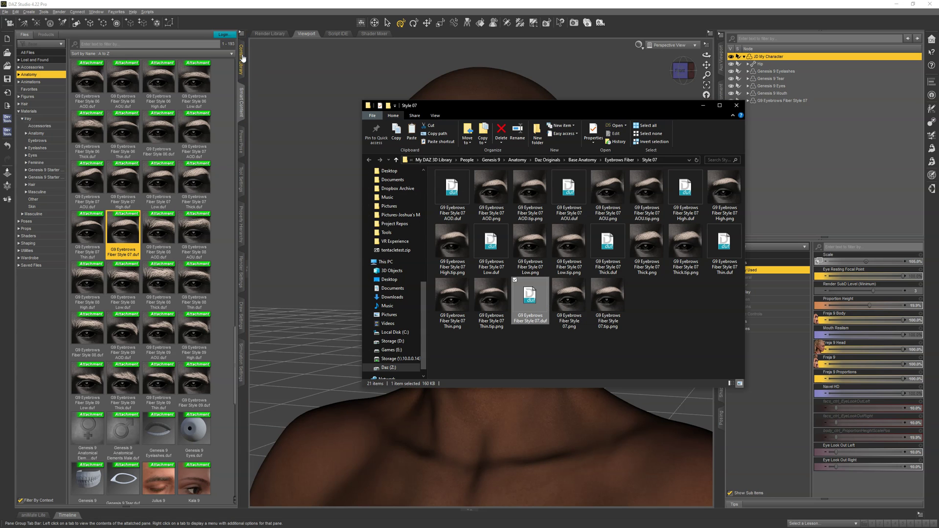
Open the Test Character content folder on disk and create a data folder in it with a Daz 3D folder inside
click(243, 58)
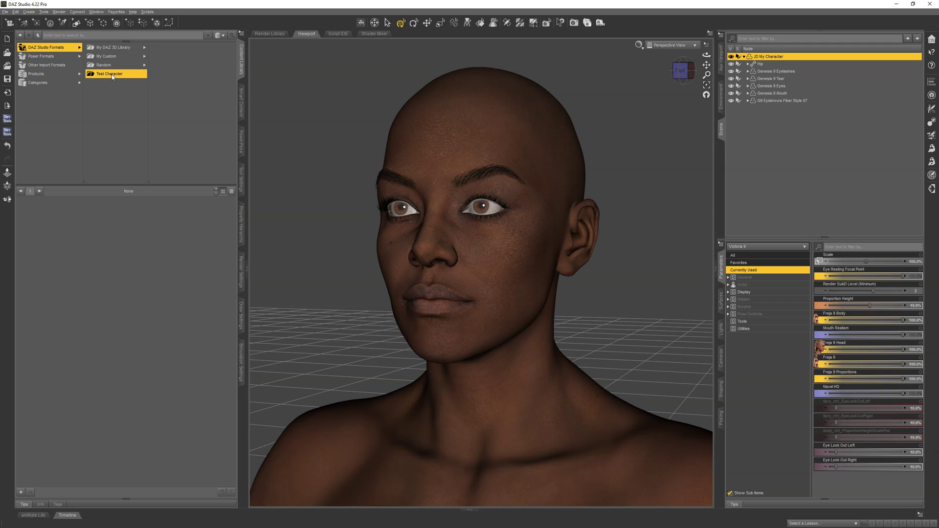
right_click(112, 75)
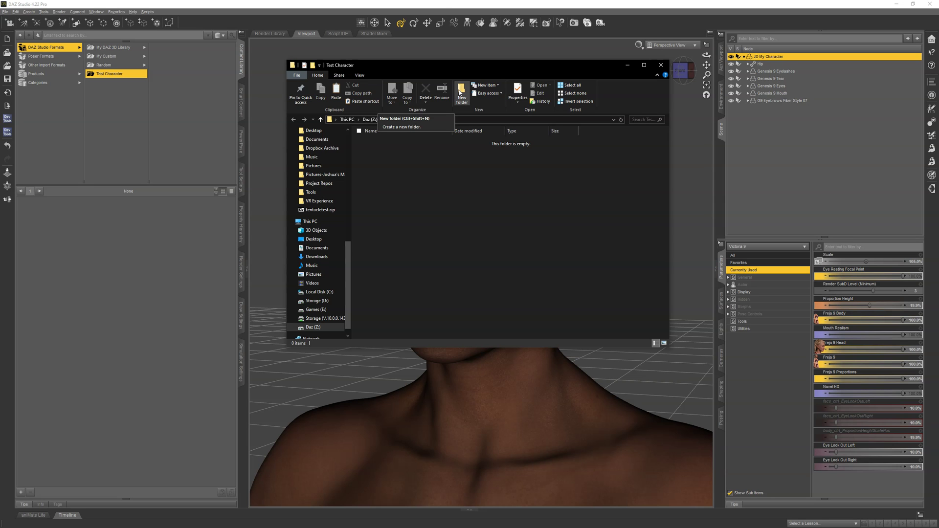
click(460, 91)
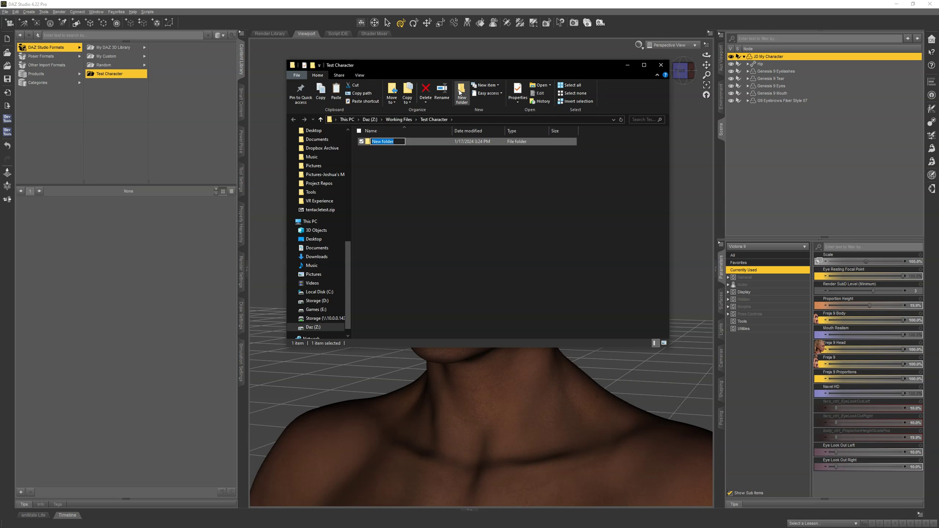
text(data)
key(Return)
key(Return)
click(462, 91)
text(Daz 3D)
key(Return)
key(Return)
Inside the Daz 3D folder, create the nested folders Genesis 9, Base and Tools, each within the previous one
click(462, 91)
text(Genesis 9)
key(Return)
key(Return)
click(462, 91)
text(Base)
key(Return)
key(Return)
click(462, 91)
text(Tools)
key(Return)
key(Return)
Create a Script Loads folder inside Tools and a JD My Character folder within it
click(461, 91)
text(Script Loads)
key(Return)
key(Return)
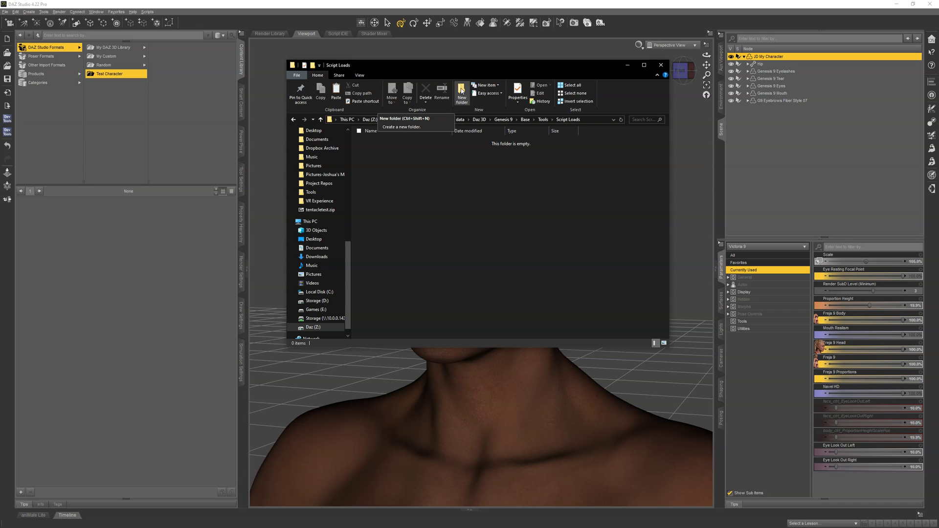
click(462, 91)
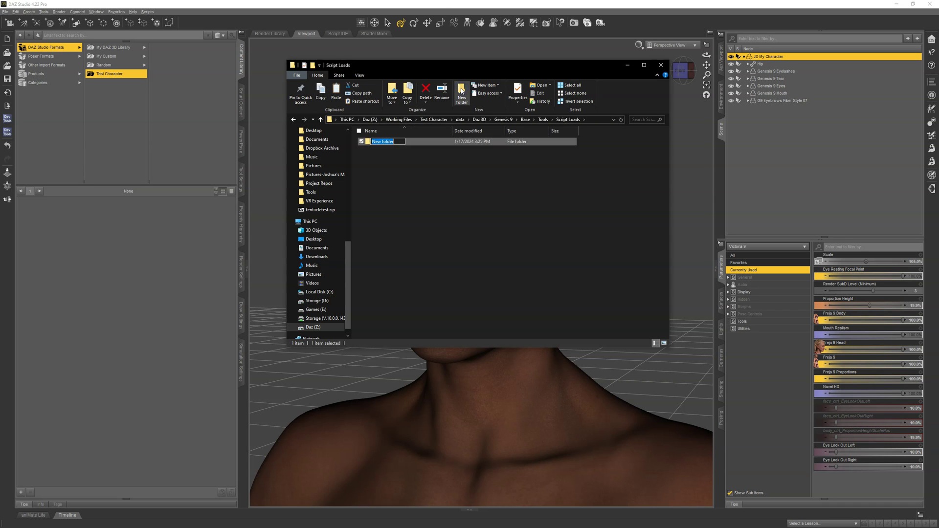
text(JD My Character)
key(Return)
key(Return)
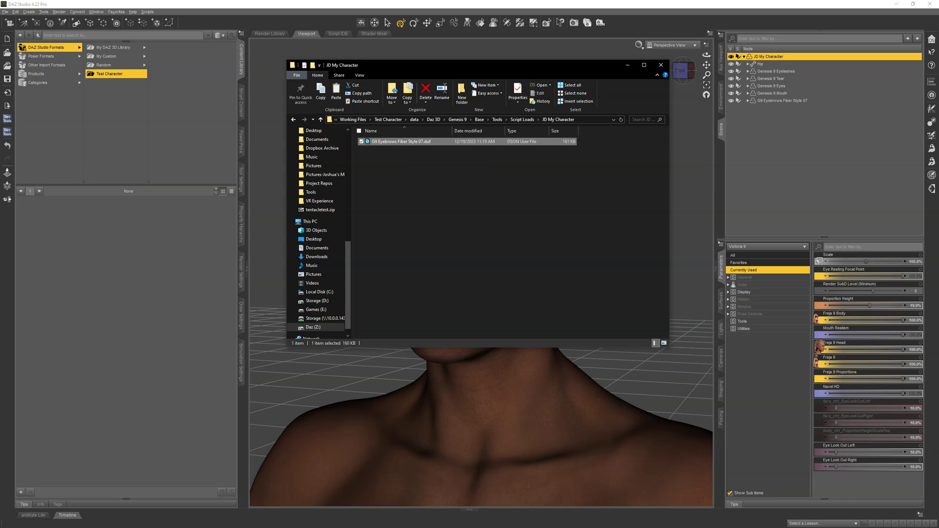
Rename the copied G9 Eyebrows Fiber Style 07.duf file in the JD My Character folder as JDMyCharacter_Eyebrows.duf
click(401, 141)
key(F2)
text(JDMyCharacter_Eyebrows)
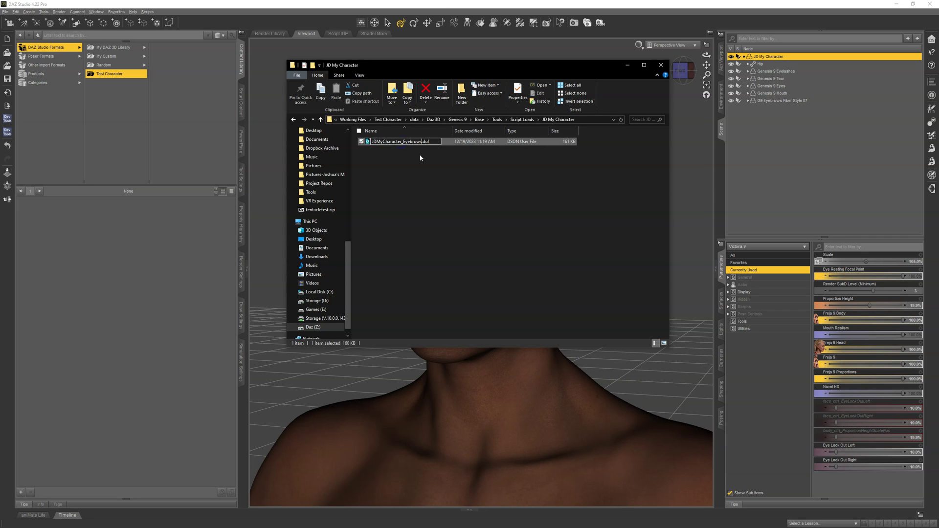
key(Return)
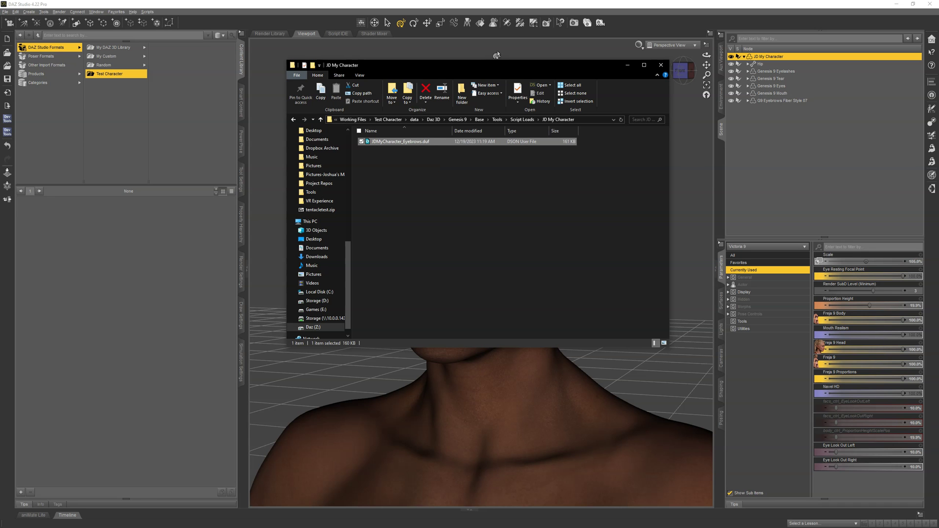
drag(509, 67, 483, 100)
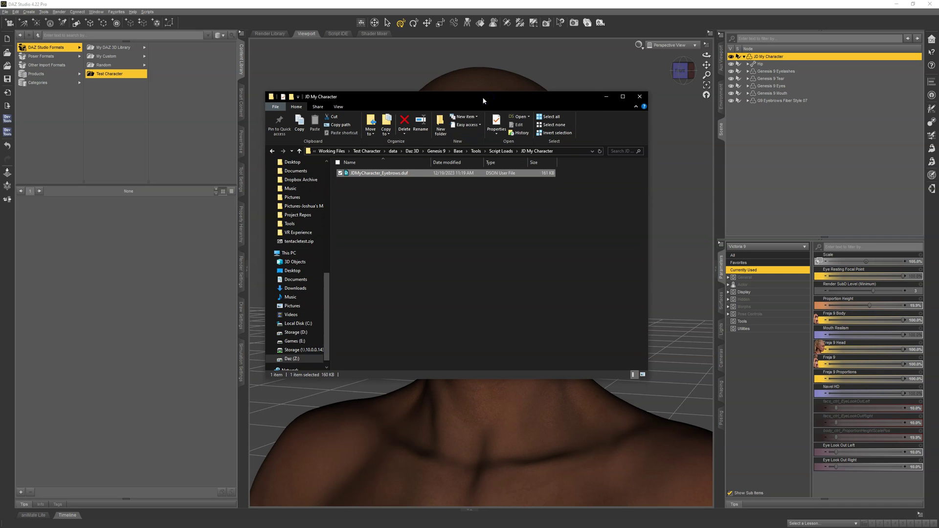
Check the node name of the G9 Eyebrows Fiber Style 07 item in its Scene Identification and close the dialog without changes
click(783, 100)
right_click(721, 131)
mouse_move(755, 199)
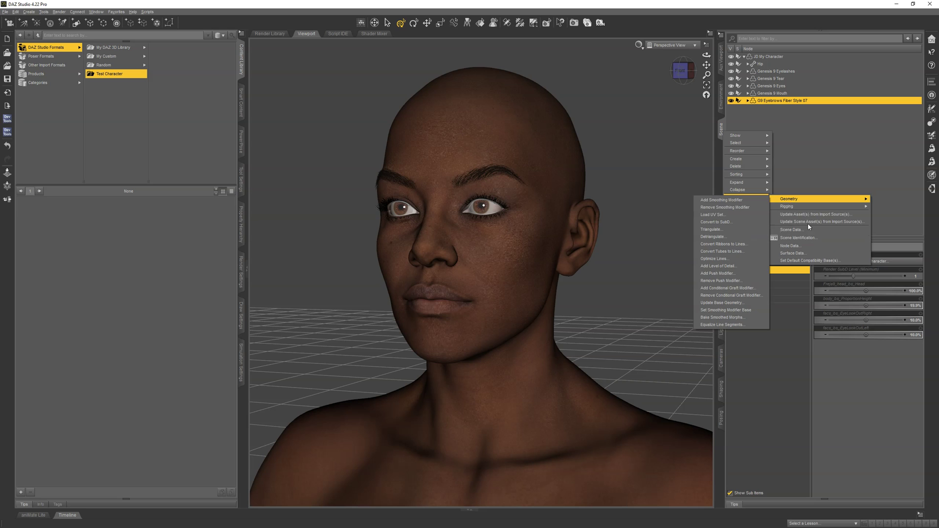
click(802, 237)
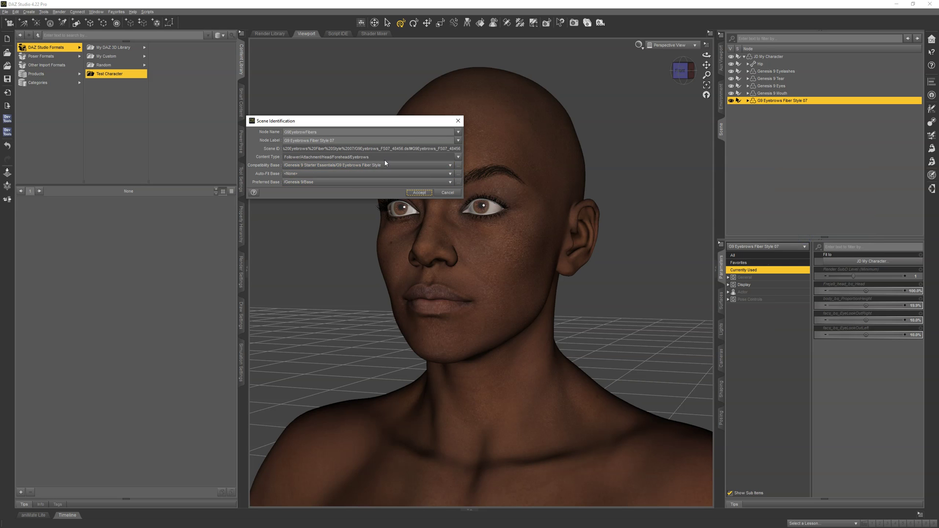
double_click(302, 131)
click(448, 193)
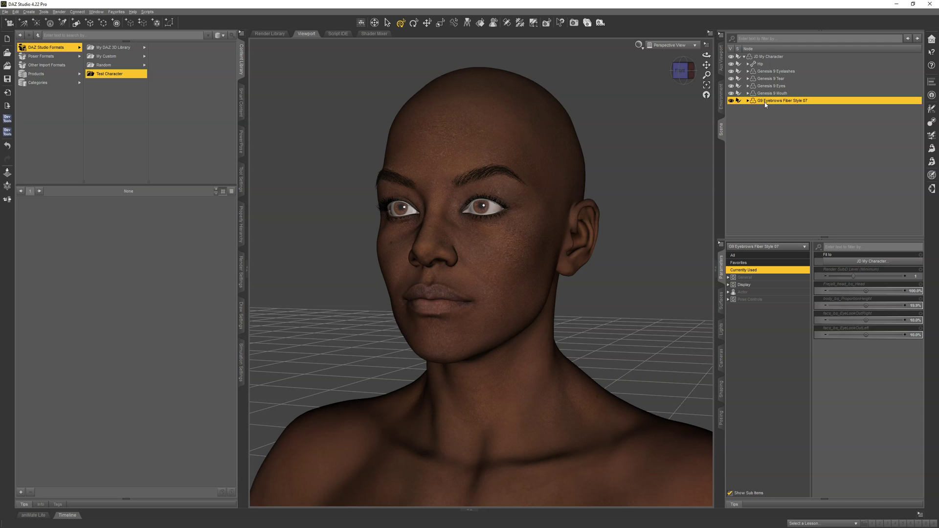
Start a Hierarchical Material(s) Preset save for the JD My Character figure and browse to Test Character's Script Loads > JD My Character folder
click(763, 57)
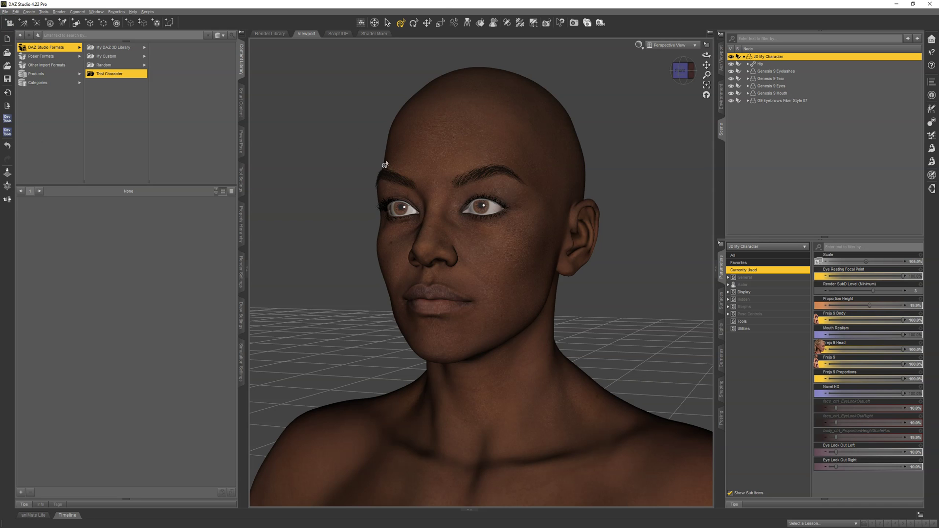
click(5, 11)
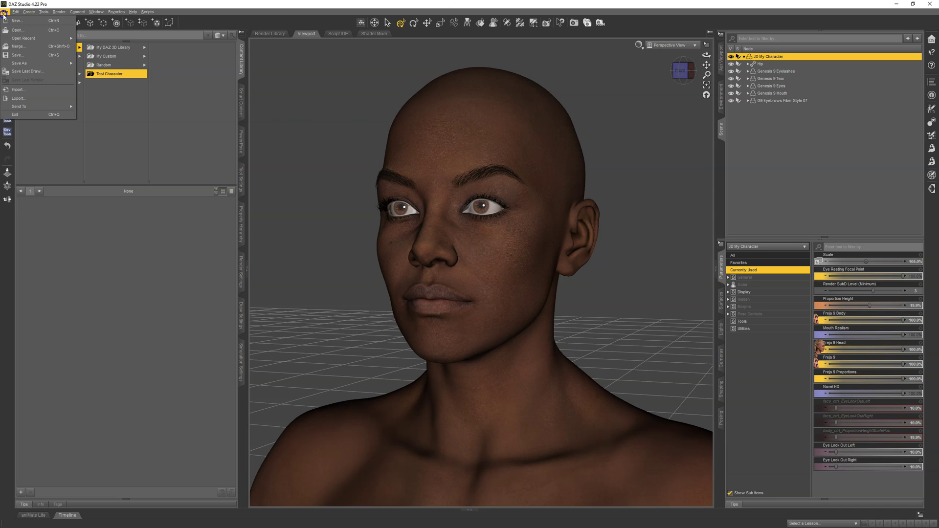
mouse_move(40, 63)
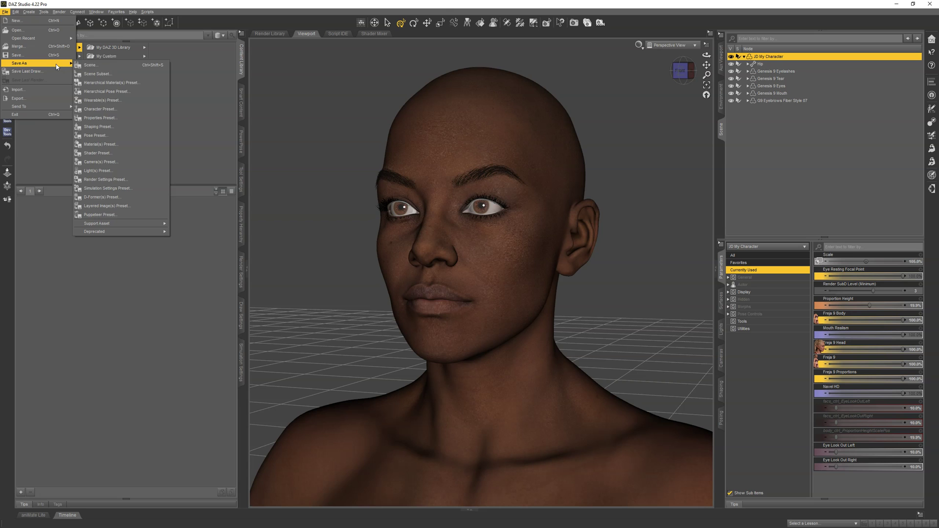
click(116, 83)
click(64, 26)
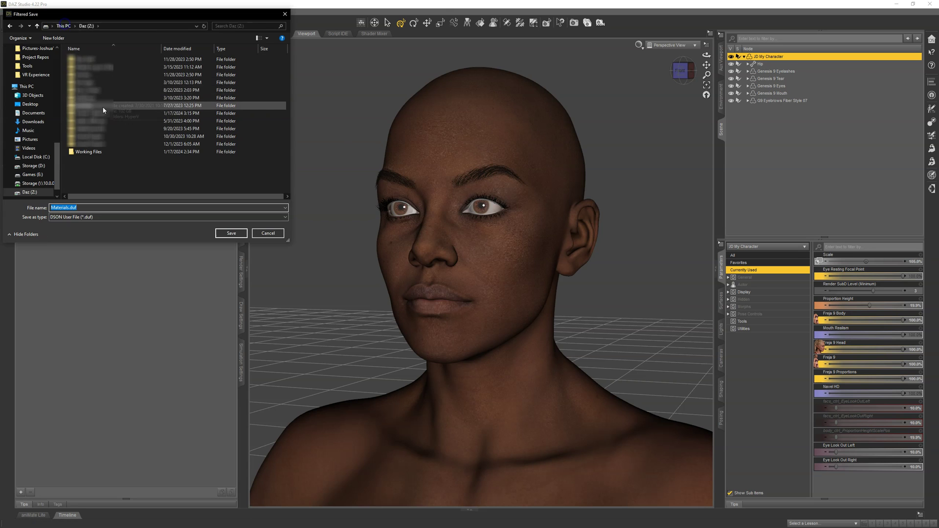
double_click(87, 153)
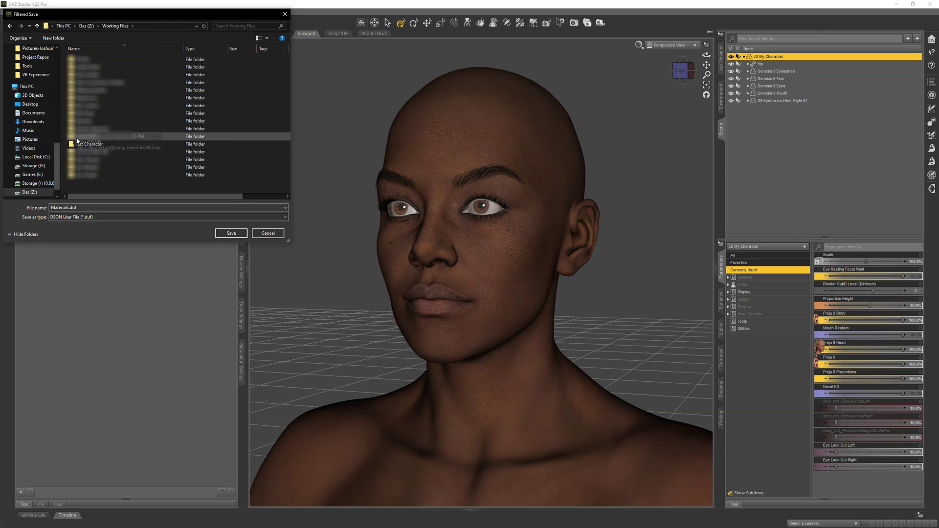
double_click(95, 148)
double_click(87, 60)
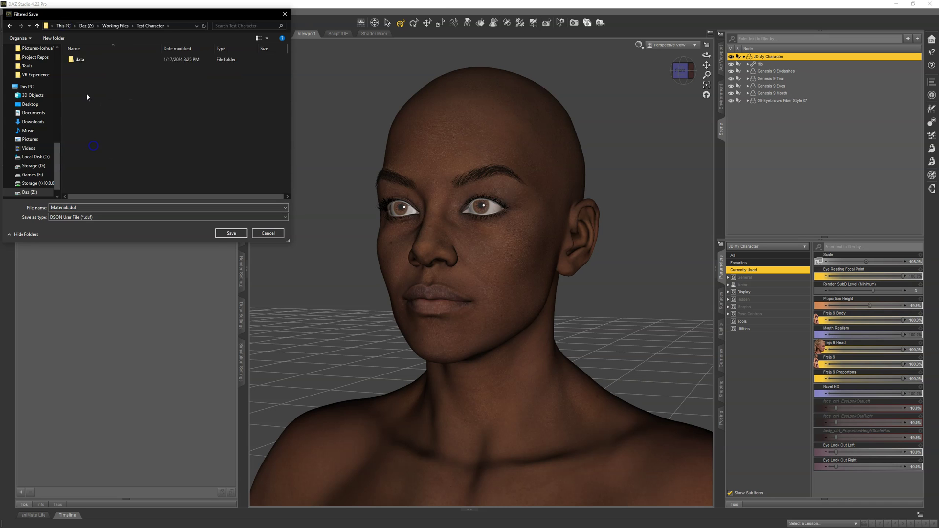
double_click(87, 60)
double_click(87, 60)
double_click(87, 59)
double_click(87, 59)
double_click(87, 59)
double_click(87, 60)
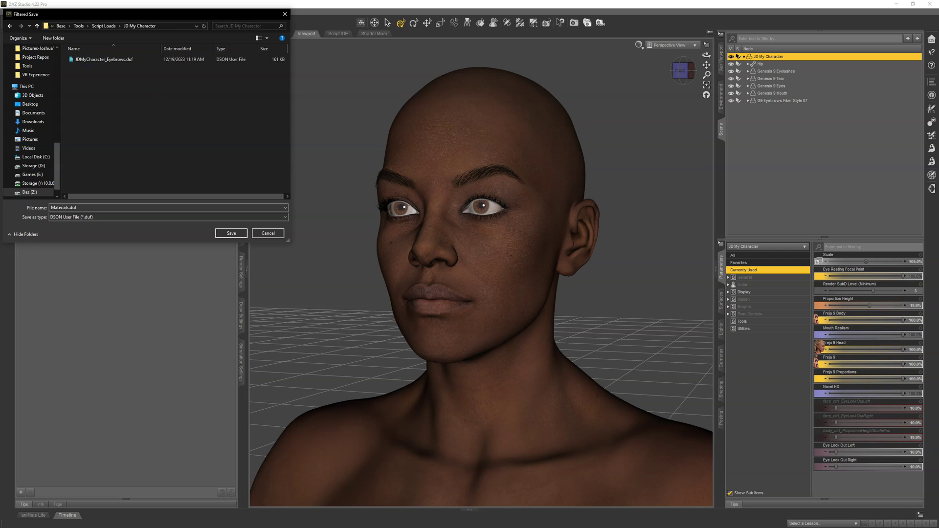
Save the materials preset as JDMyCharacter_AddOnMAT, excluding the JD My Character node but keeping its eyelashes, tear, eyes, mouth and eyebrows
click(82, 226)
text(JDMyCharacter_AddOnMAT)
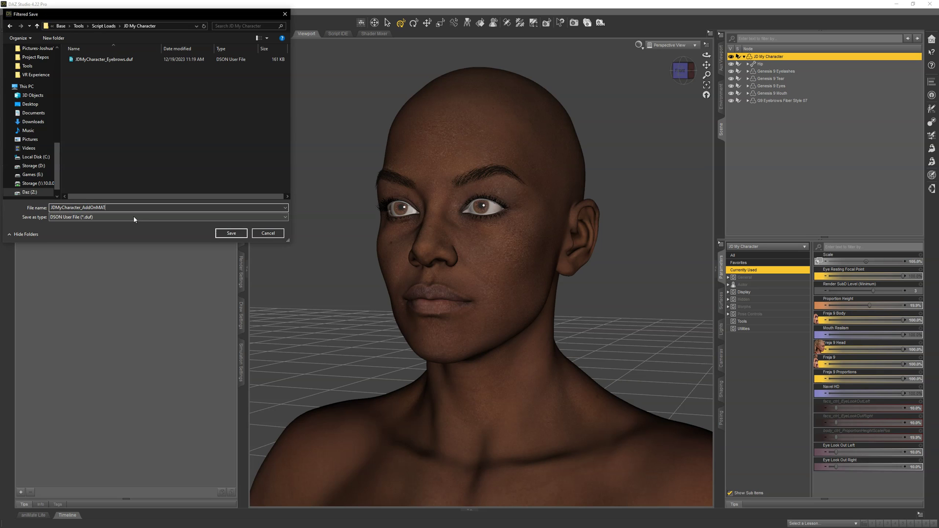
click(229, 233)
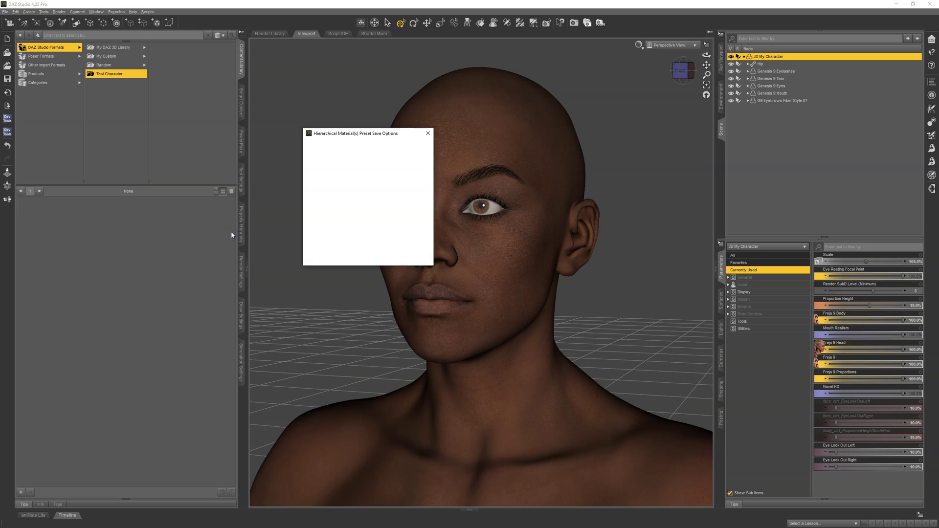
click(310, 162)
click(317, 162)
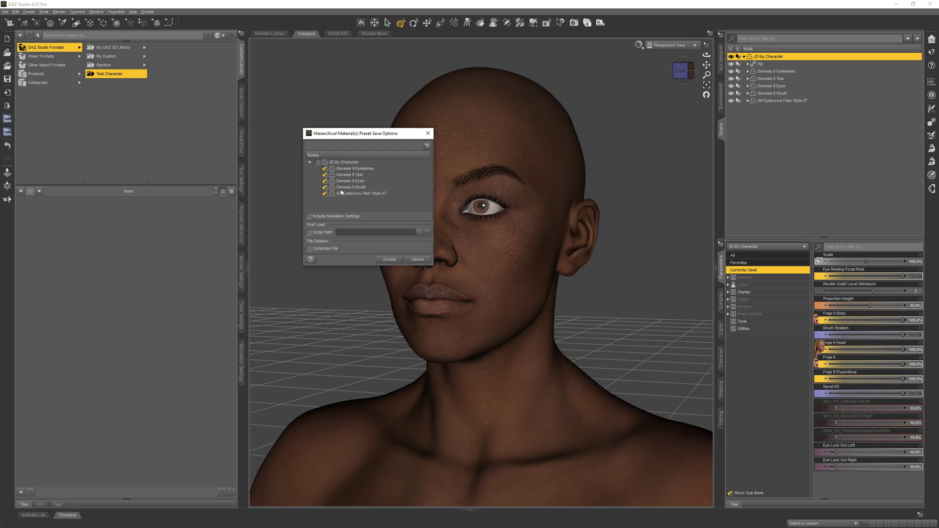
click(388, 259)
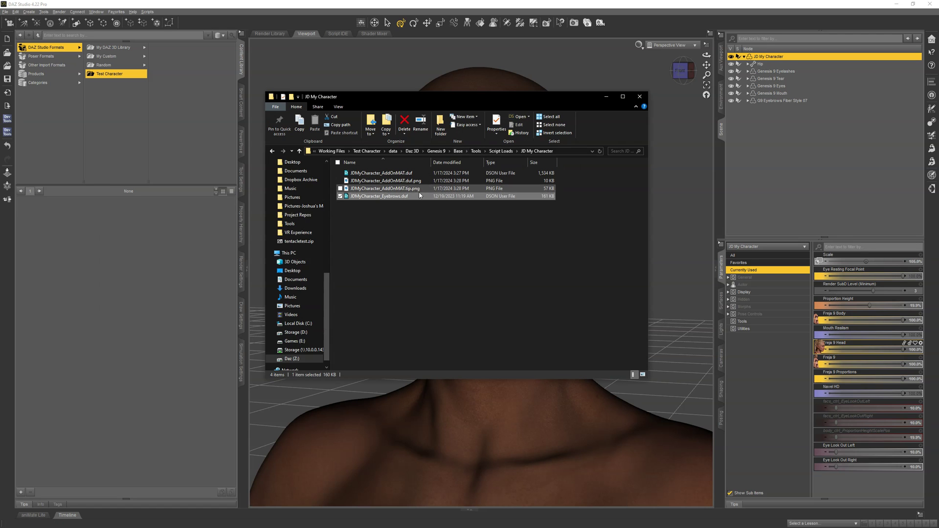
Delete the two JDMyCharacter_AddOnMAT PNG thumbnail files from the JD My Character folder and return to DAZ Studio
click(416, 240)
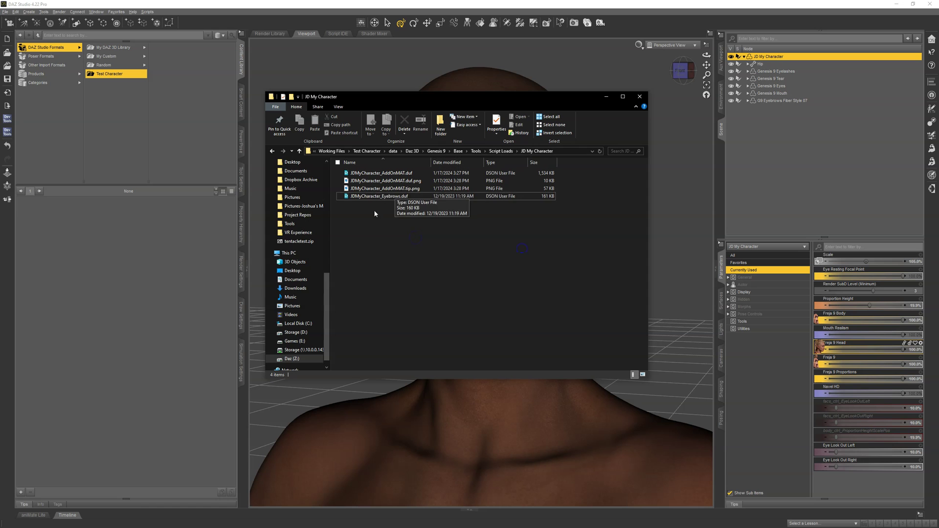
click(369, 182)
ctrl+click(368, 189)
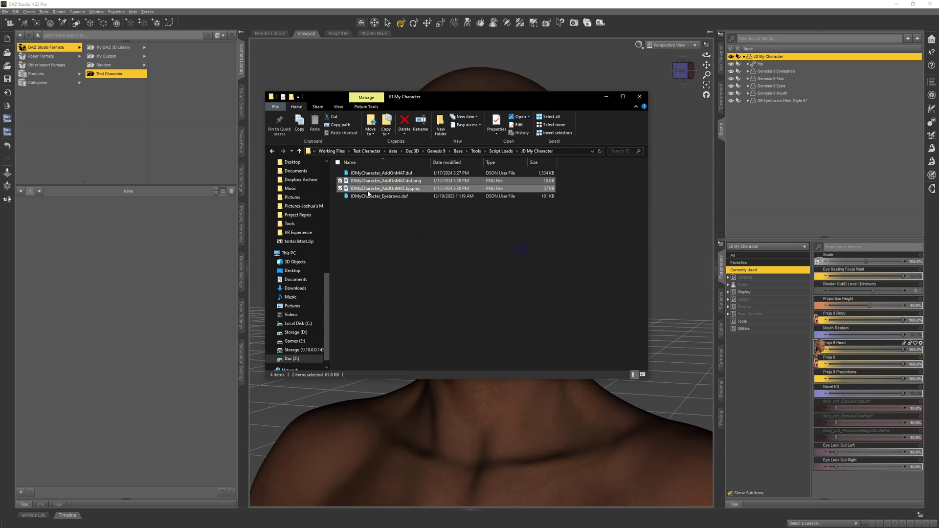
key(Delete)
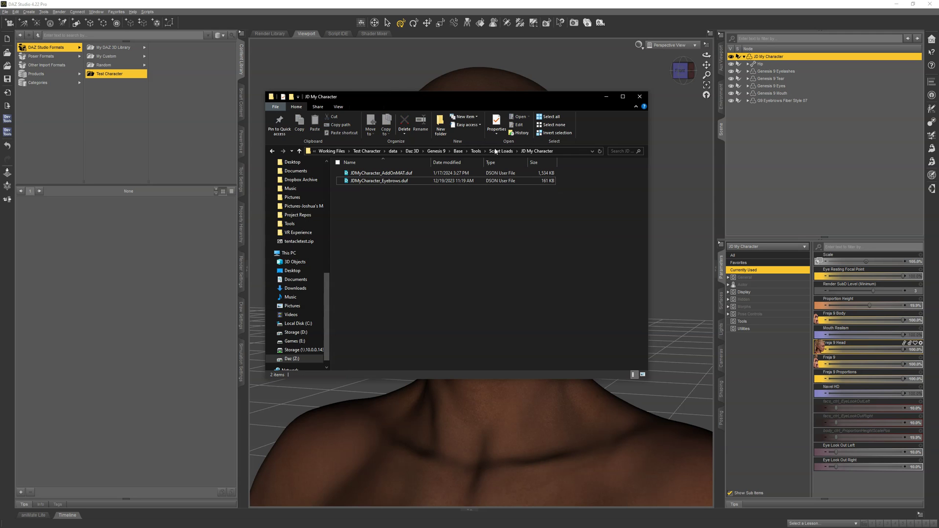
drag(475, 98, 487, 106)
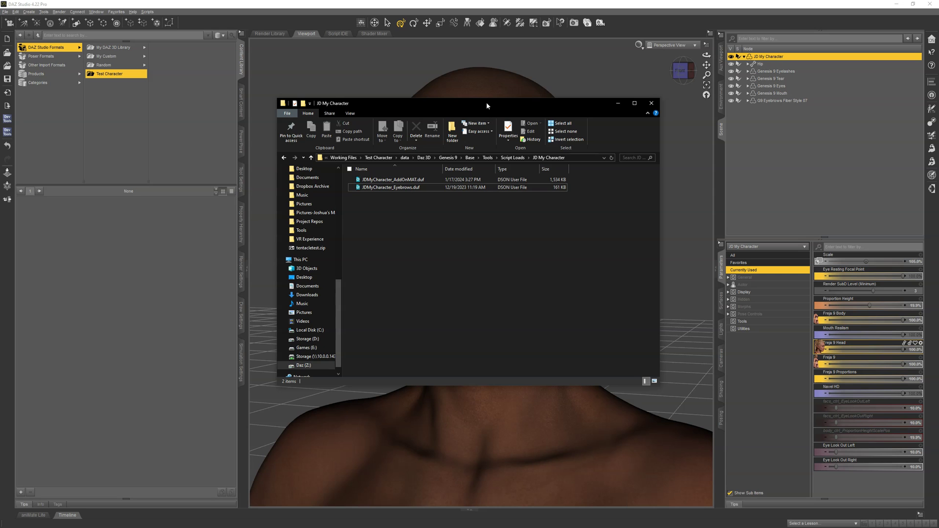
click(305, 9)
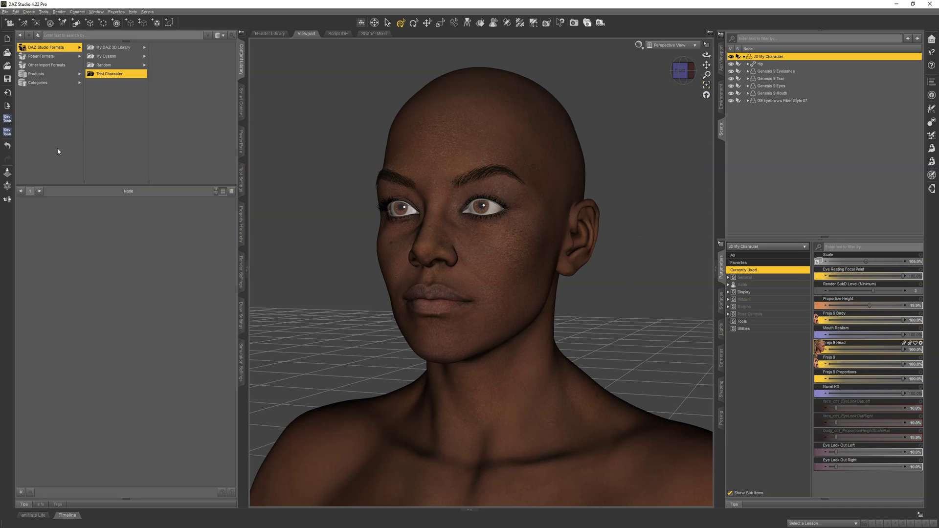
Create the nested sub-folders People, Genesis 9 and Characters in the Test Character content library folder
right_click(116, 78)
click(137, 82)
text(People)
key(Return)
right_click(171, 48)
click(198, 53)
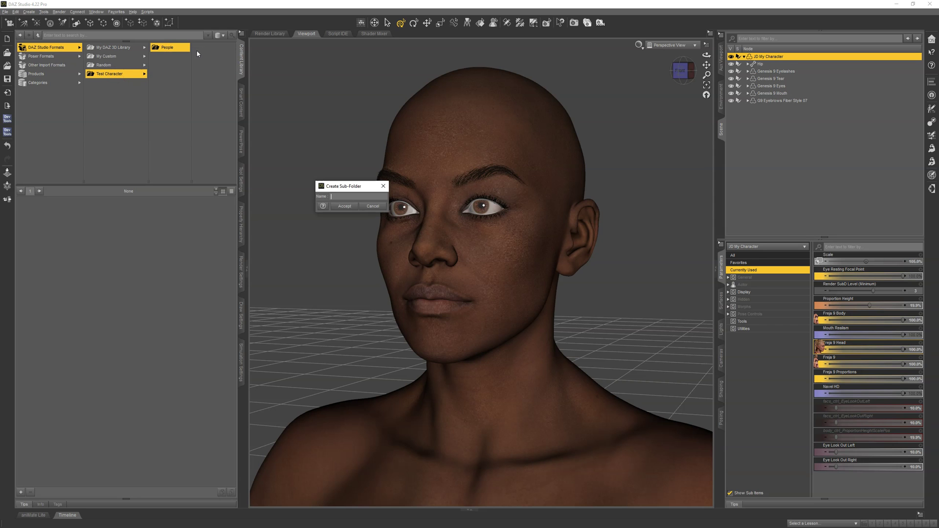
text(Genesis 9)
key(Return)
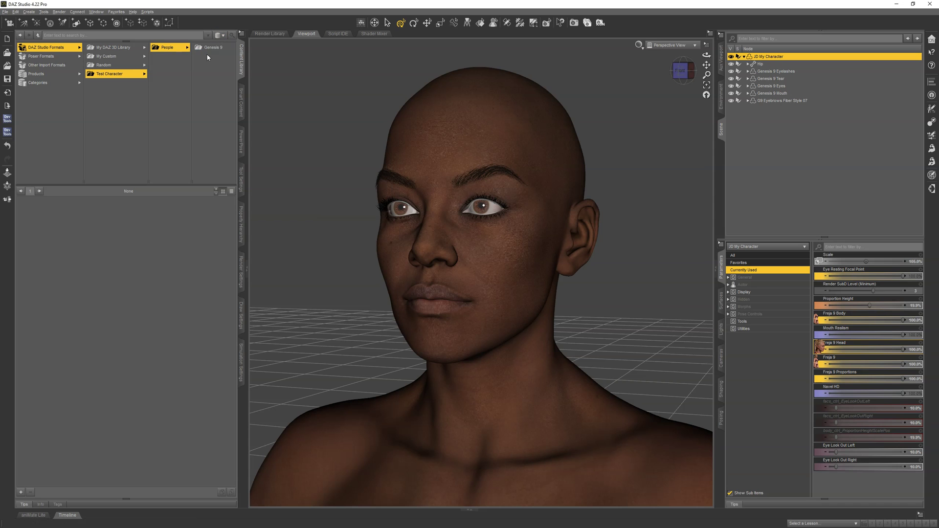
right_click(208, 51)
click(229, 55)
text(Characters)
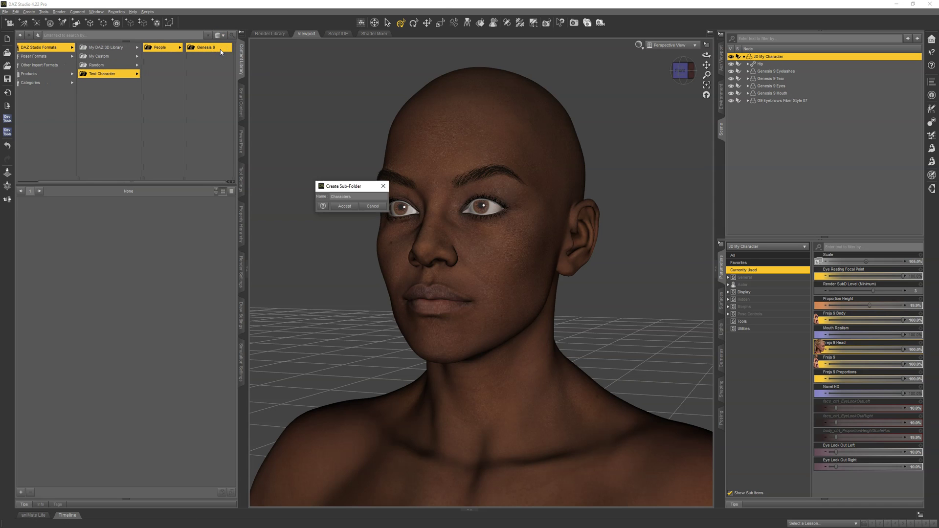
key(Return)
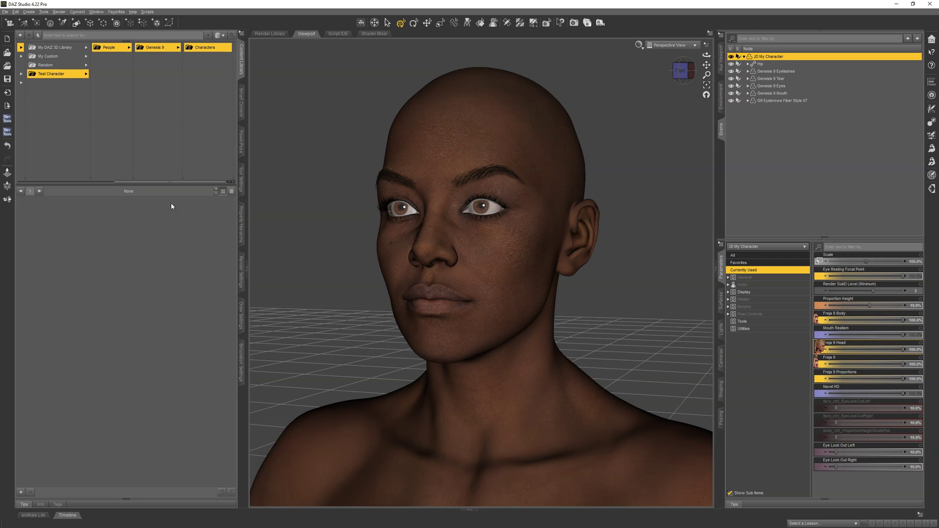
Start a Character Preset save named JD My Character in Test Character's People > Genesis 9 > Characters folder
click(21, 492)
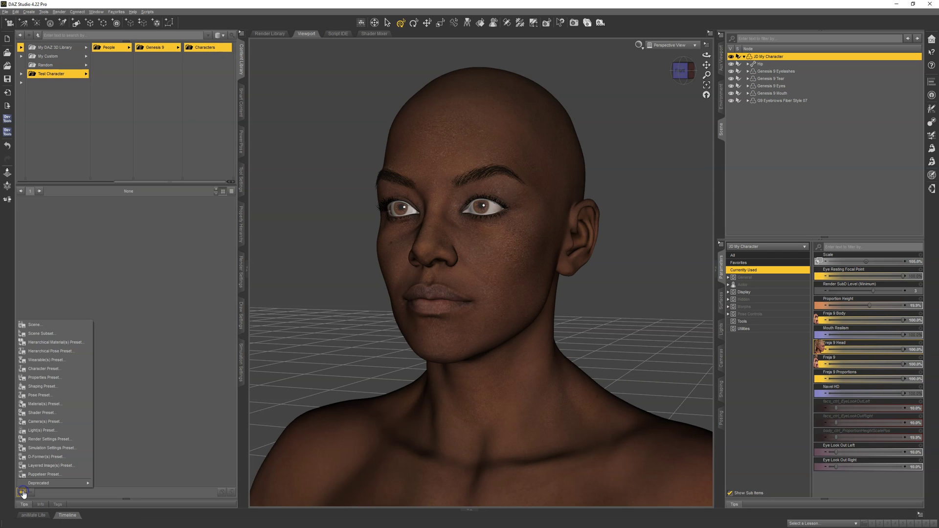
click(53, 369)
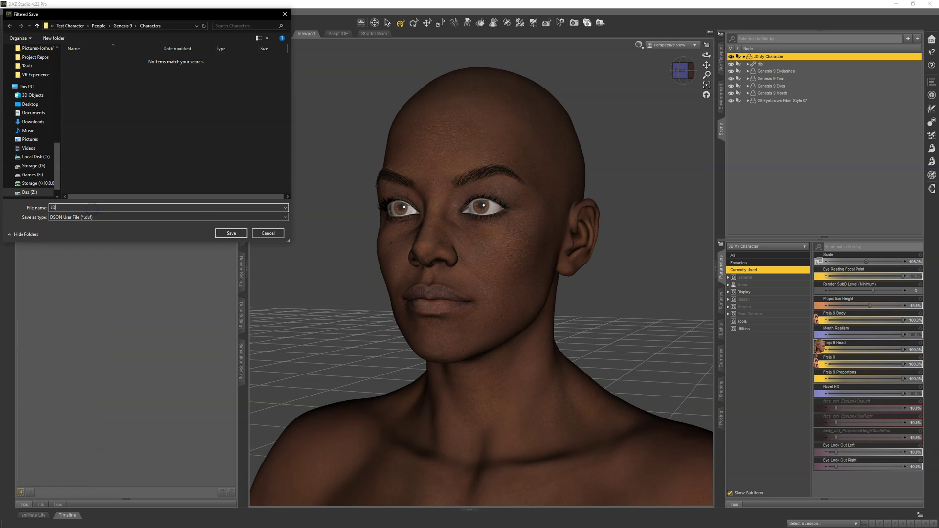
text(JD My Character)
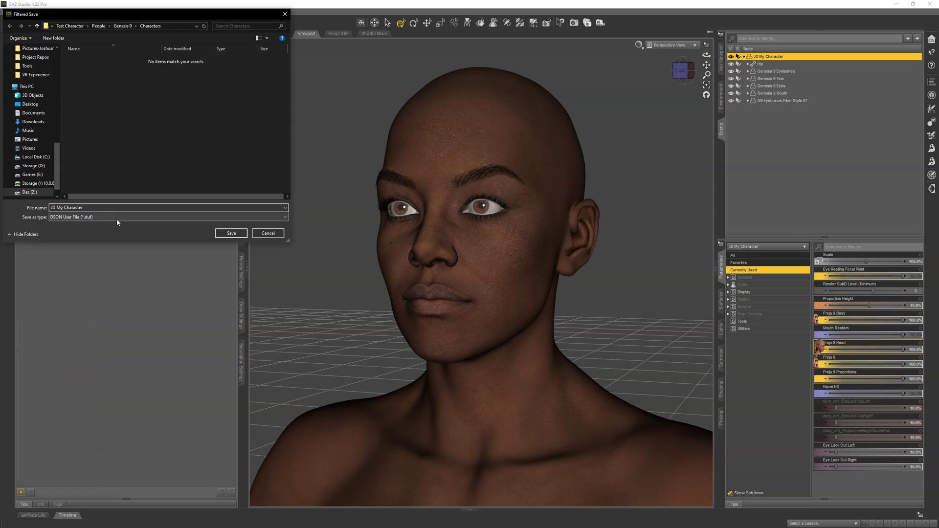
click(229, 233)
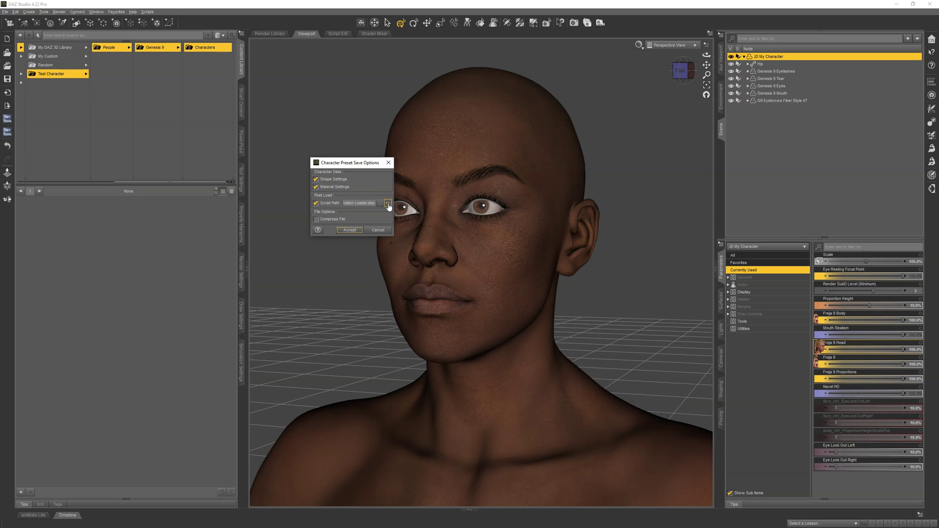
Open the preset's post-load script settings and expand all PostLoadAddons sub-settings, including the mouth's Presets and Mat entries
click(387, 203)
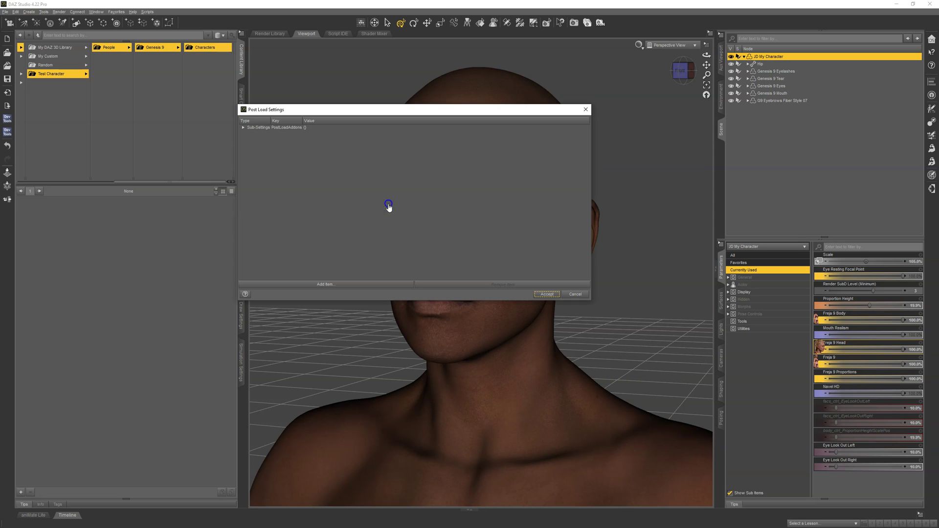
double_click(269, 132)
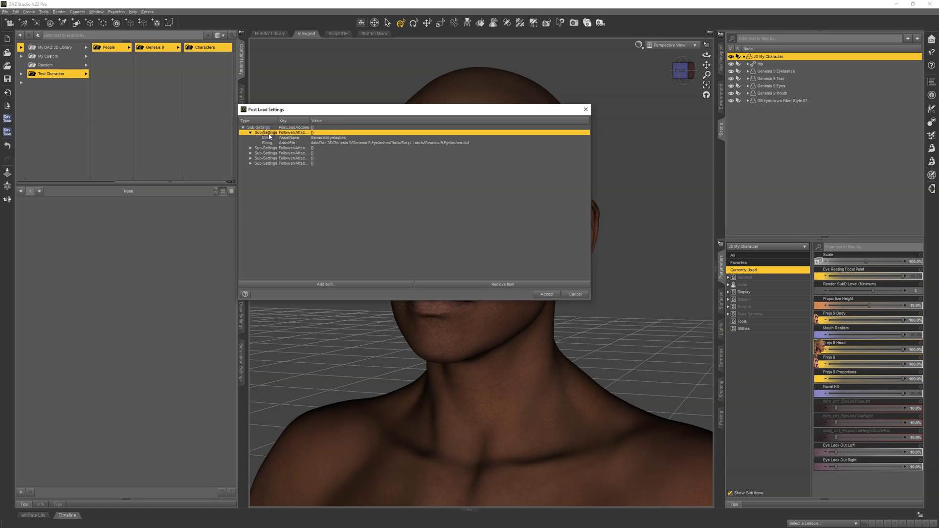
double_click(272, 148)
double_click(271, 163)
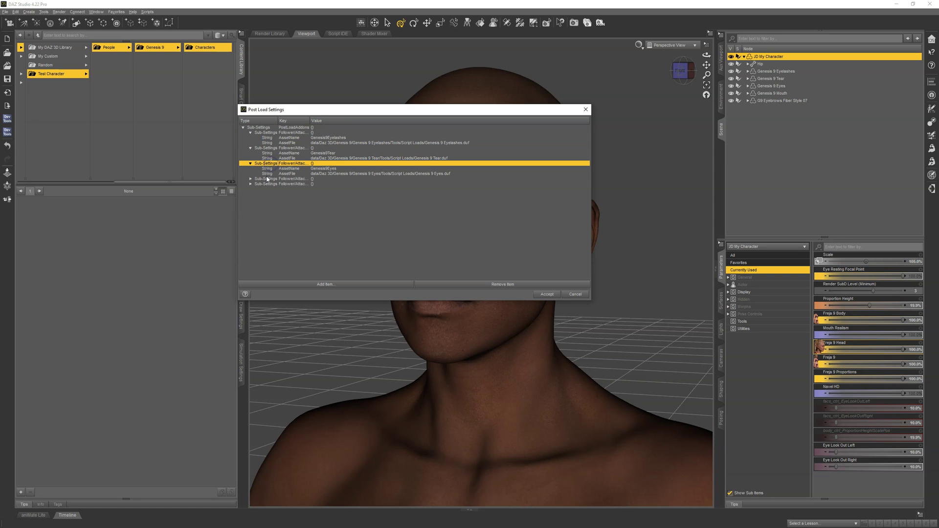
double_click(268, 179)
double_click(272, 195)
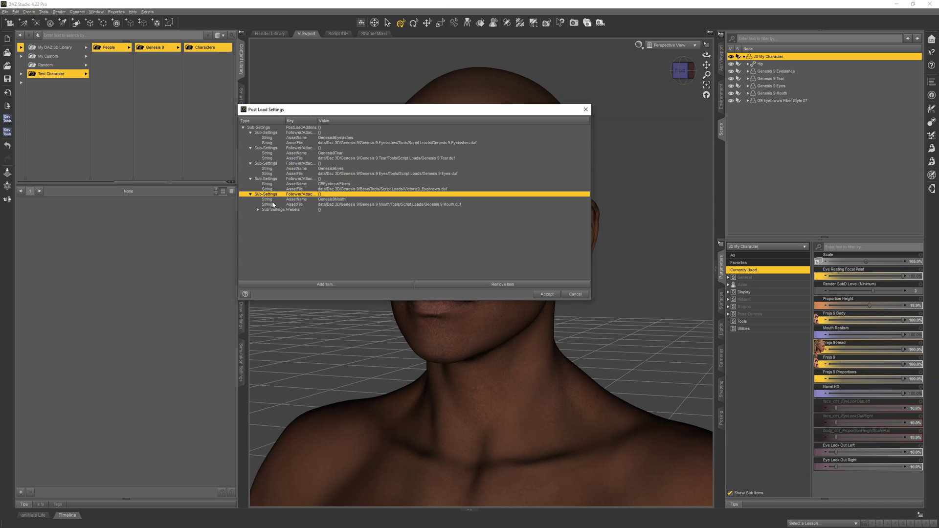
double_click(275, 210)
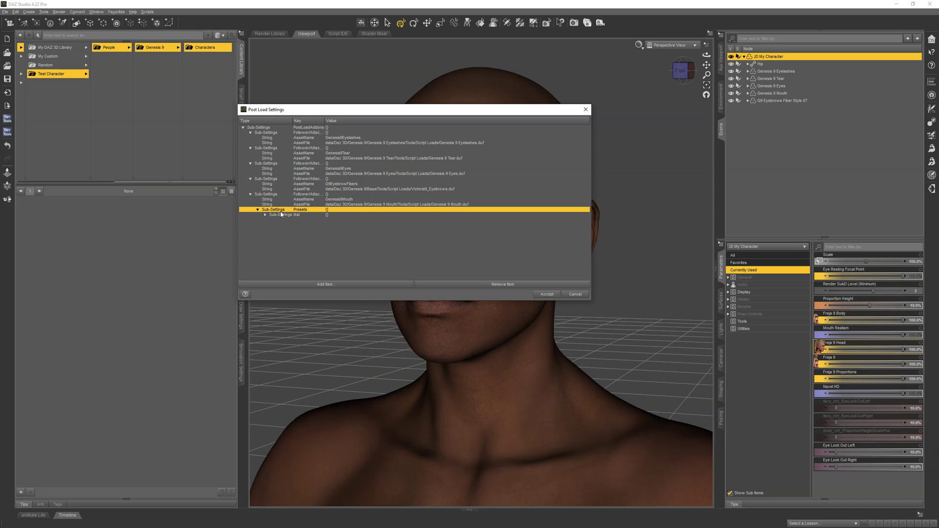
double_click(281, 215)
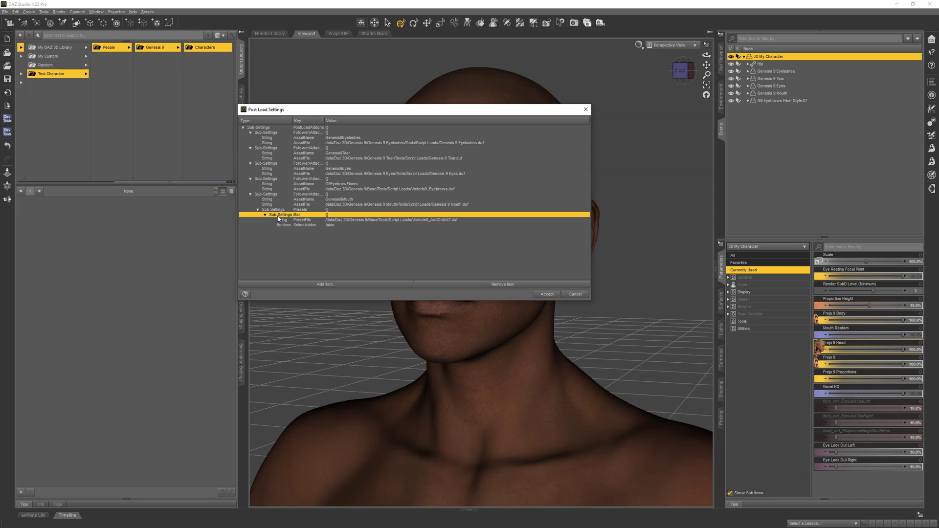
Start choosing a new AssetFile for the G9EyebrowFibers follower, browsing to Working Files > Test Character on the Daz (Z:) drive
click(355, 185)
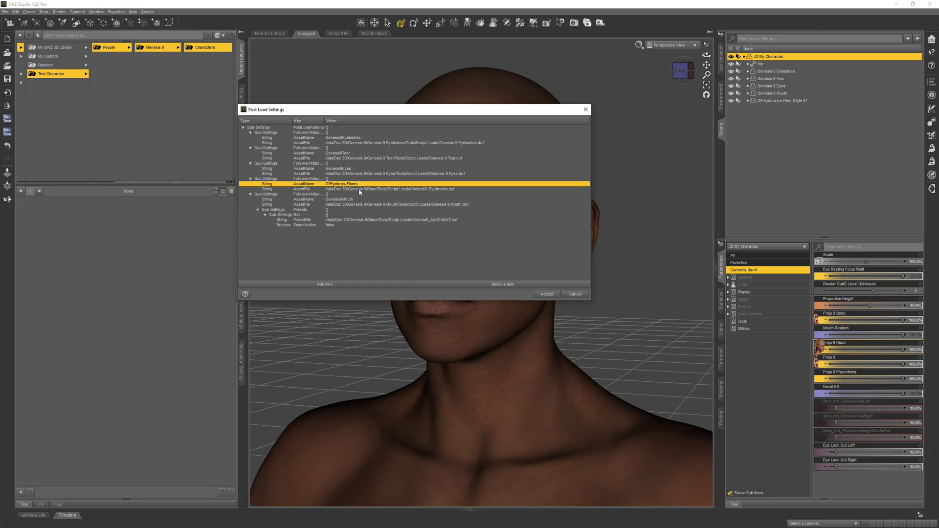
click(360, 189)
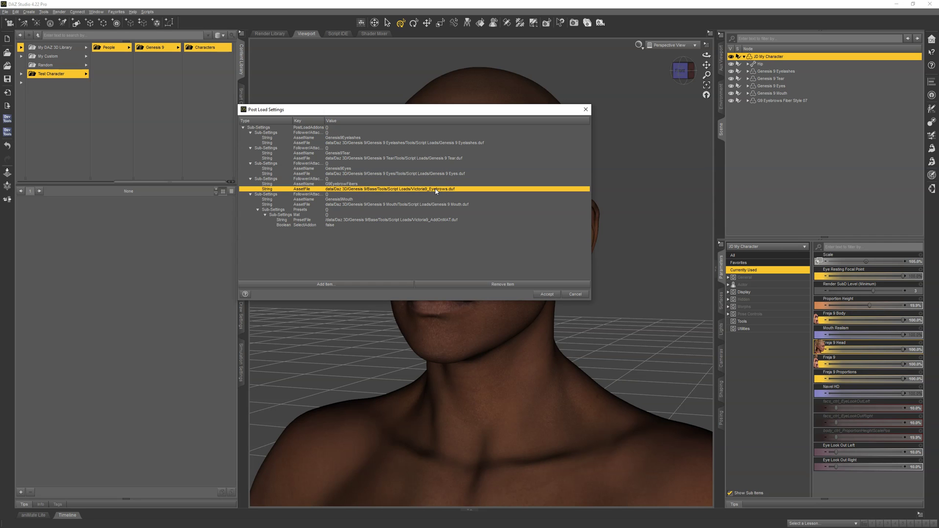
right_click(436, 190)
mouse_move(457, 191)
click(493, 194)
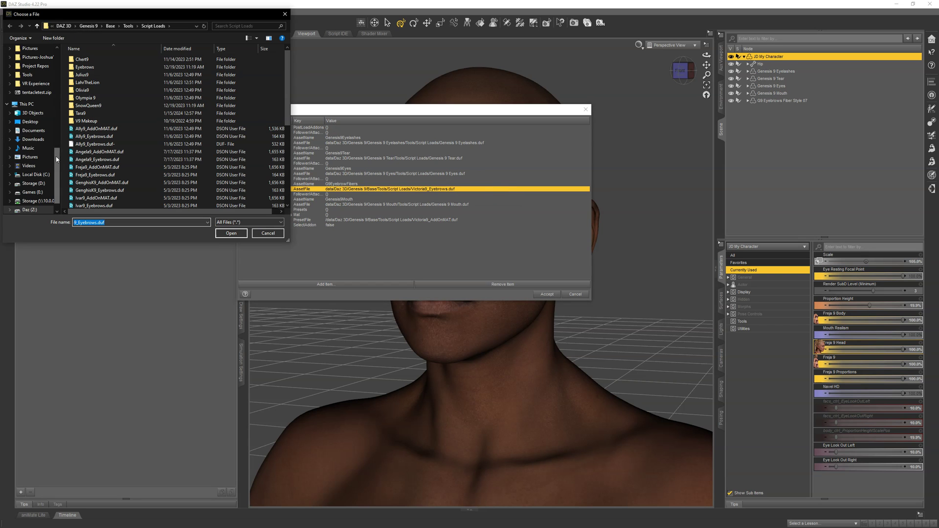
click(40, 211)
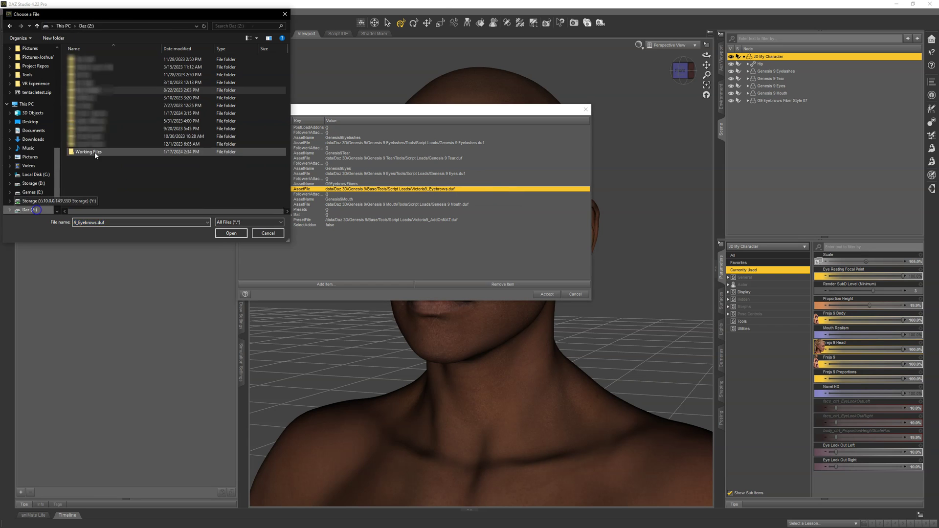
double_click(91, 152)
double_click(92, 146)
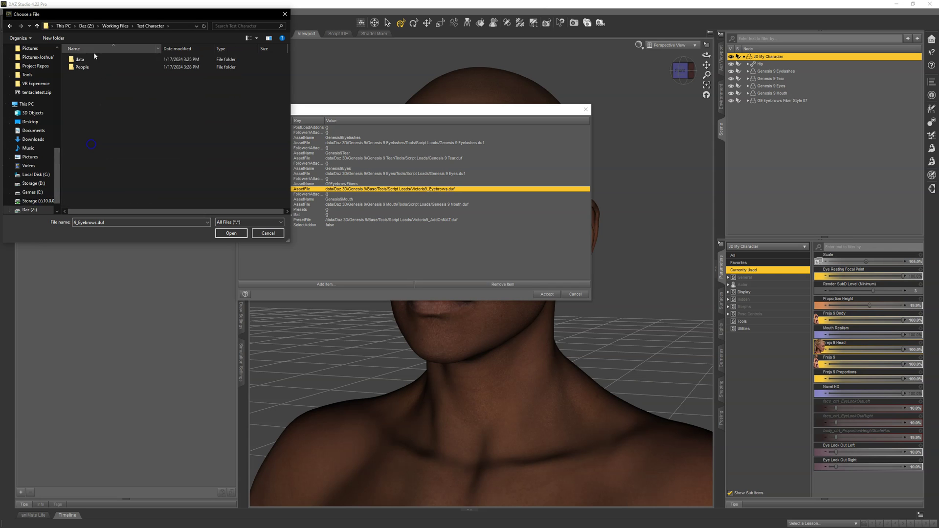
Set the eyebrow AssetFile to JDMyCharacter_Eyebrows.duf from data > Daz 3D > Genesis 9 > Base > Tools > Script Loads > JD My Character
double_click(80, 60)
double_click(80, 60)
double_click(80, 60)
double_click(80, 59)
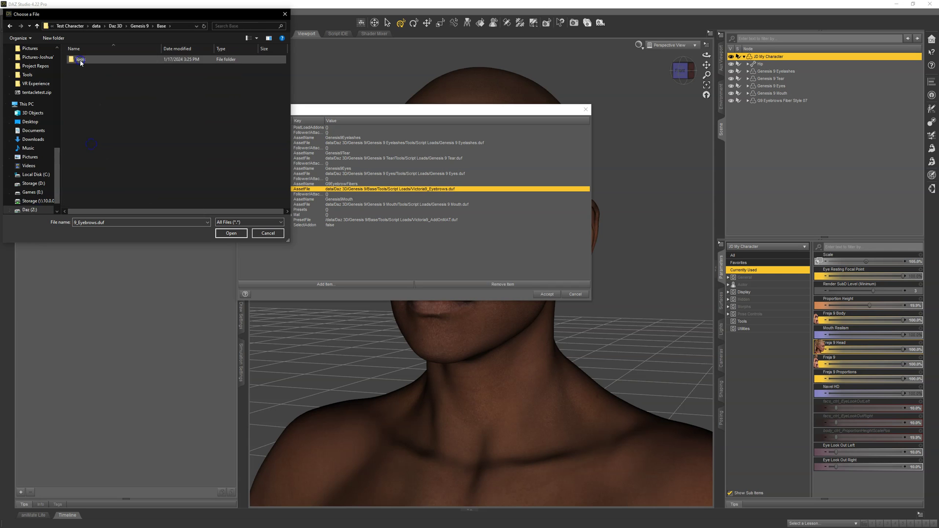
double_click(80, 60)
double_click(80, 60)
double_click(81, 60)
click(105, 67)
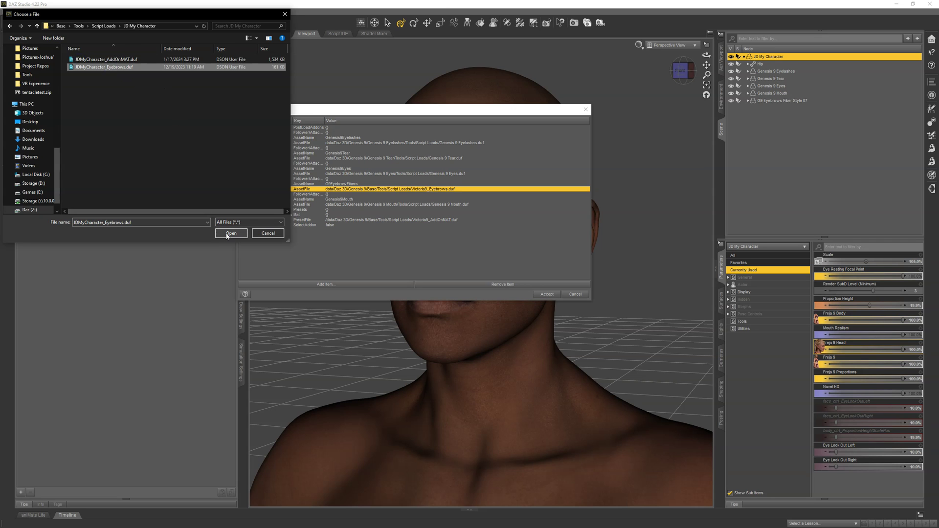
click(229, 235)
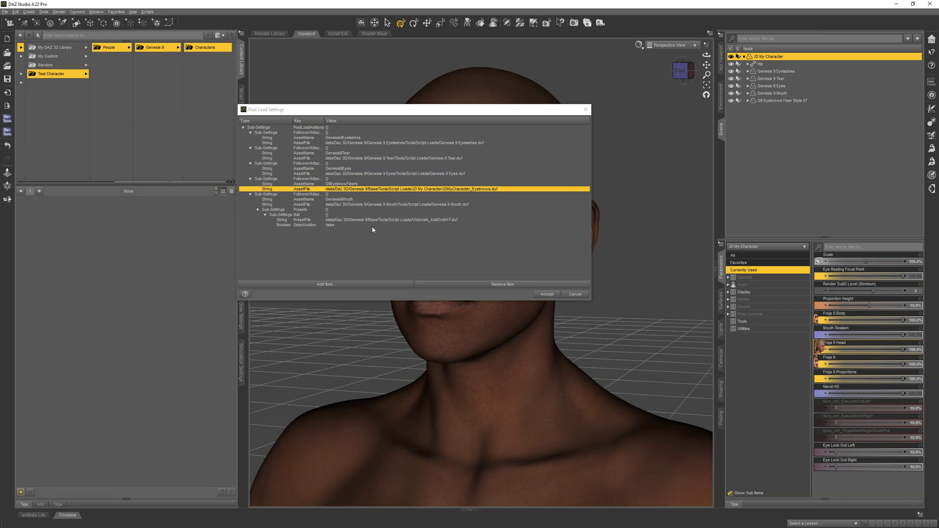
Set the Mat PresetFile to JDMyCharacter_AddOnMAT.duf from Test Character's Script Loads > JD My Character folder, and accept the settings to finish saving the preset
click(357, 220)
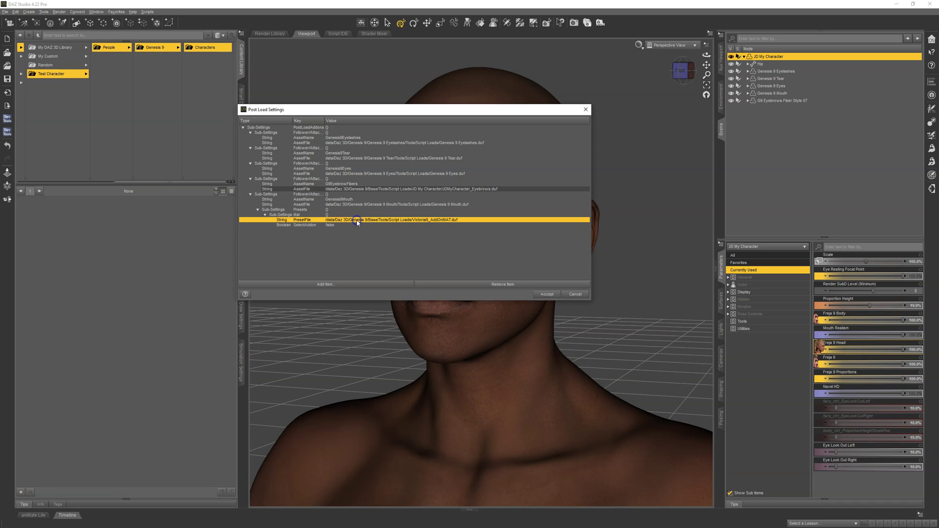
right_click(357, 222)
click(406, 228)
double_click(90, 151)
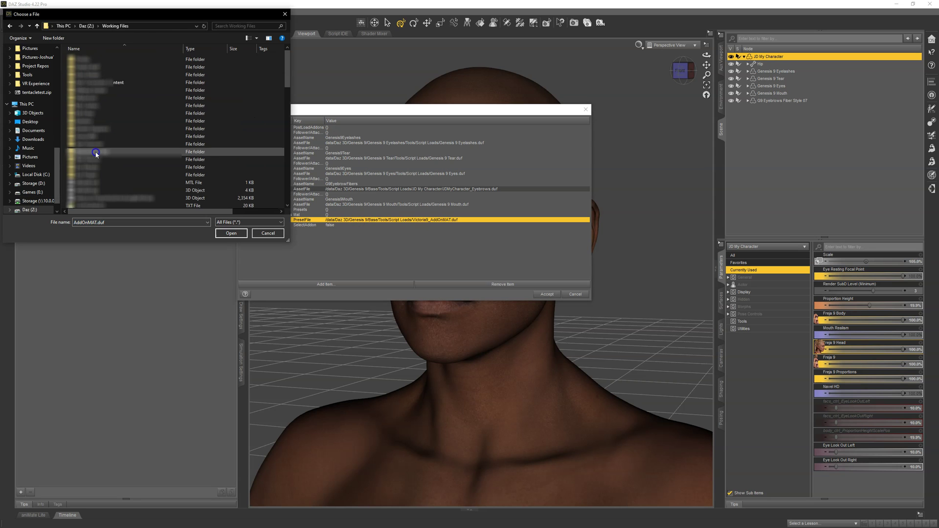
double_click(92, 153)
double_click(76, 60)
double_click(76, 59)
double_click(76, 59)
double_click(76, 59)
double_click(75, 60)
double_click(76, 59)
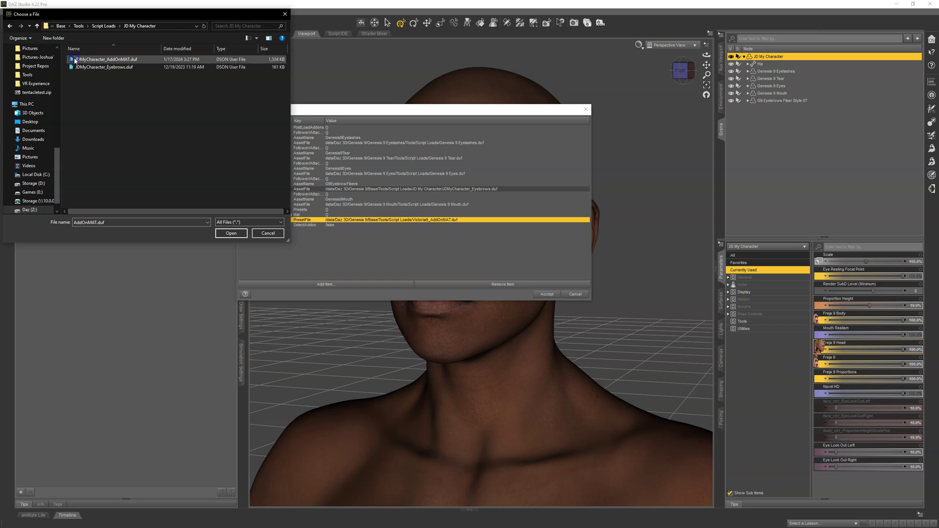
click(121, 59)
click(233, 236)
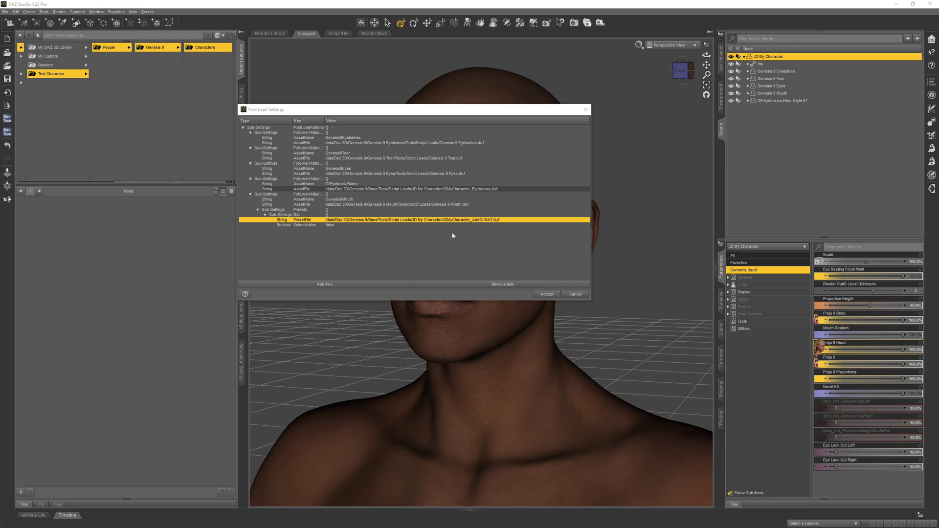
click(547, 294)
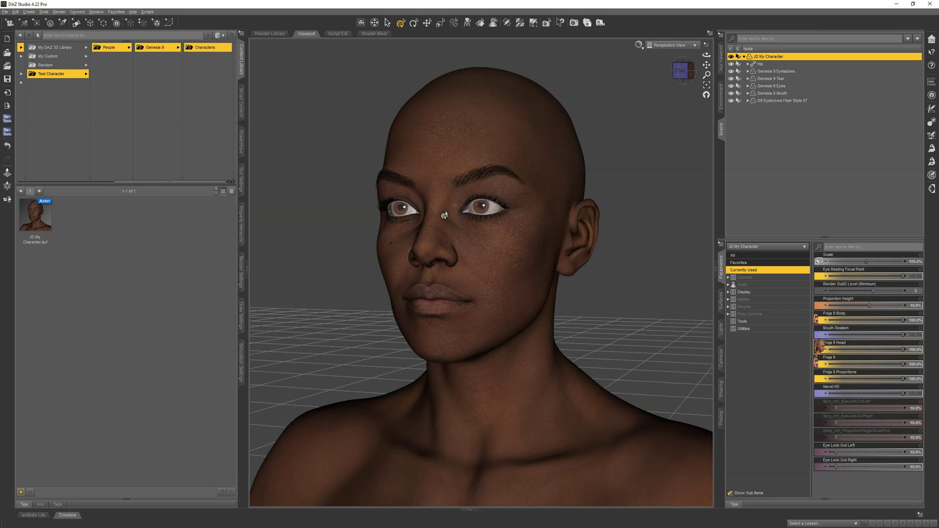
Create a new empty scene and load the saved JD My Character preset into it
click(12, 41)
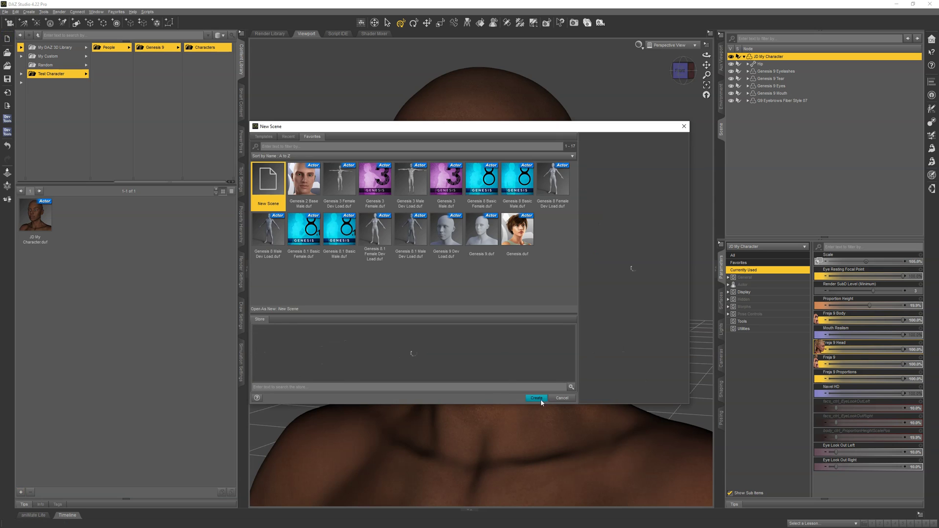
click(537, 398)
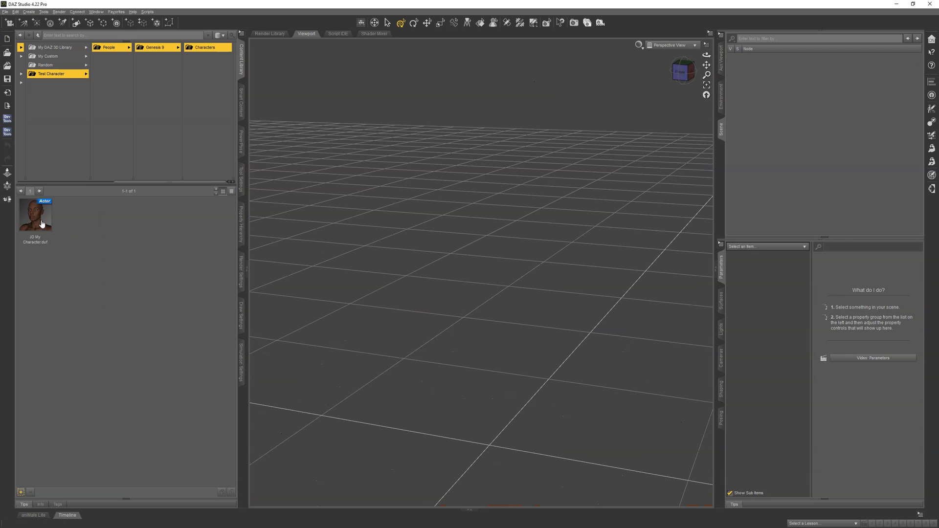
double_click(40, 220)
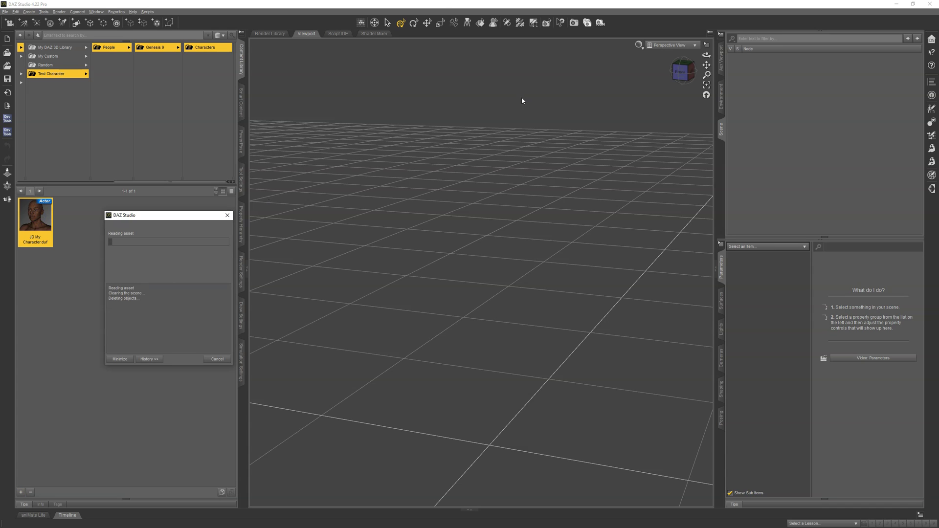